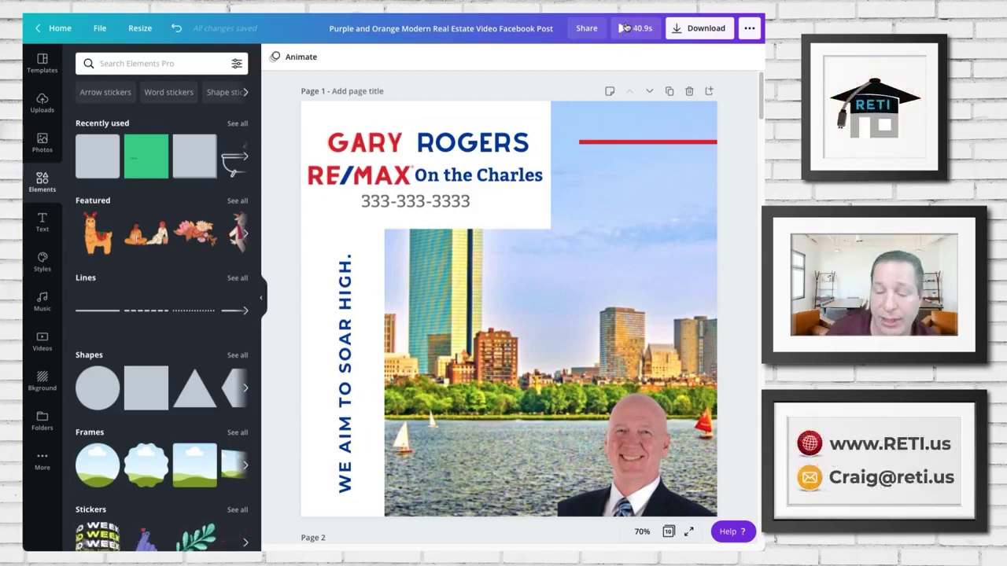
# Play the full video preview, look over the first two pages, and play the preview again
pyautogui.click(625, 28)
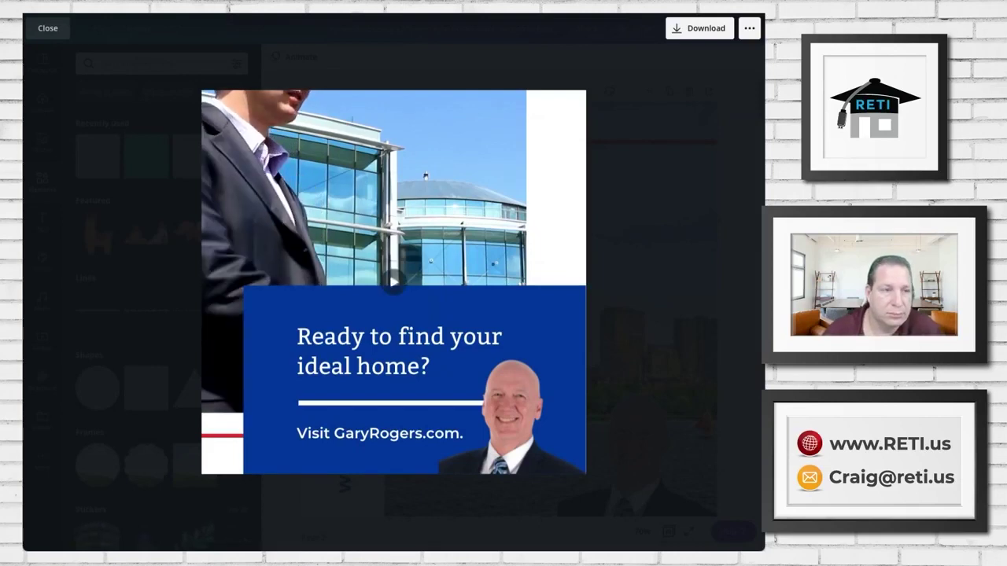
pyautogui.click(39, 30)
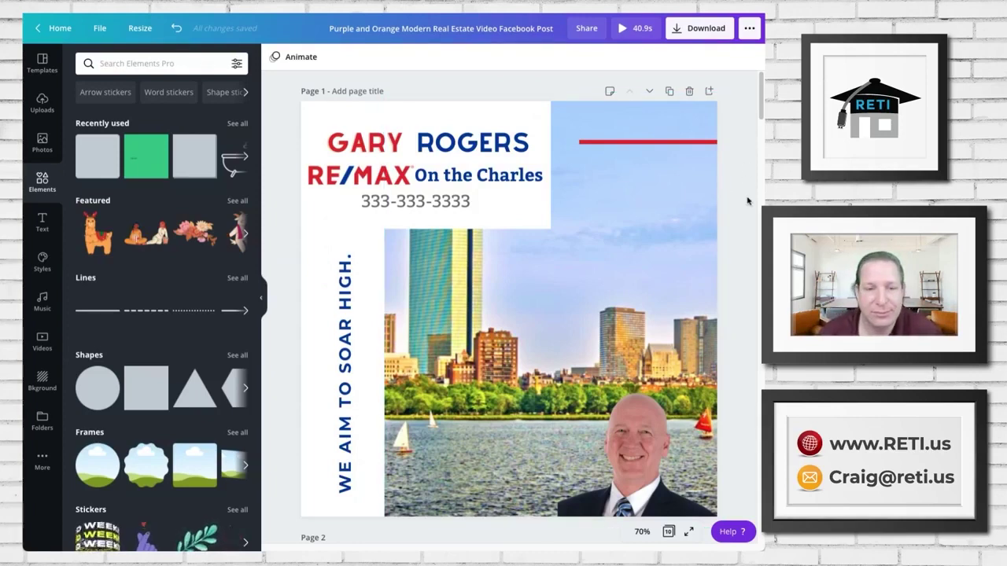
pyautogui.scroll(-2, 747, 201)
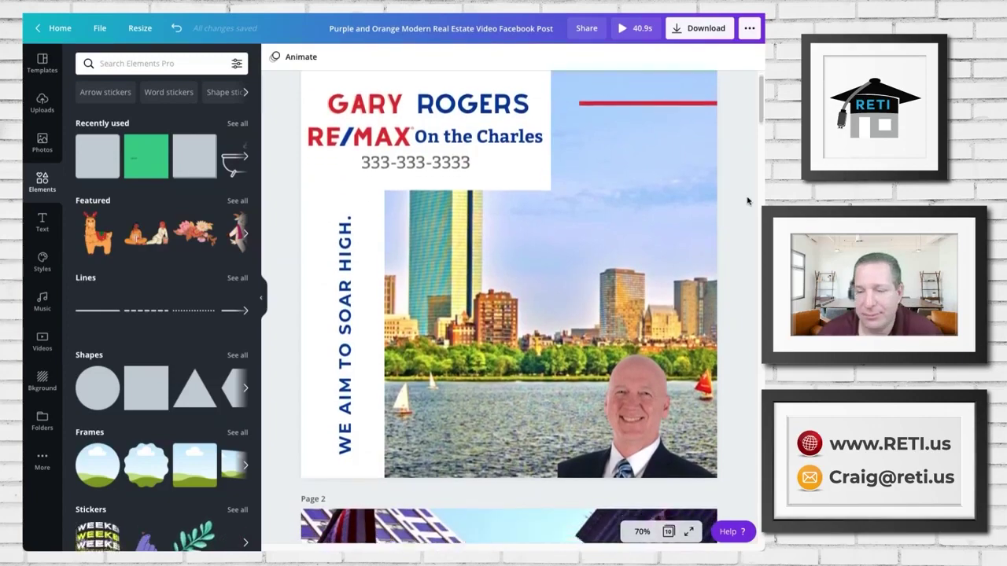
pyautogui.scroll(-5, 747, 201)
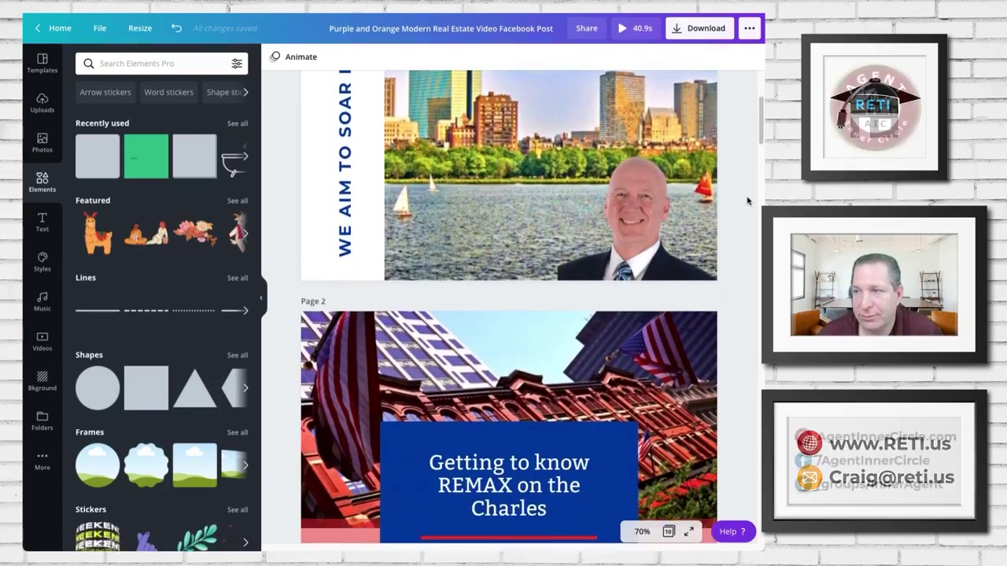
pyautogui.scroll(6, 747, 200)
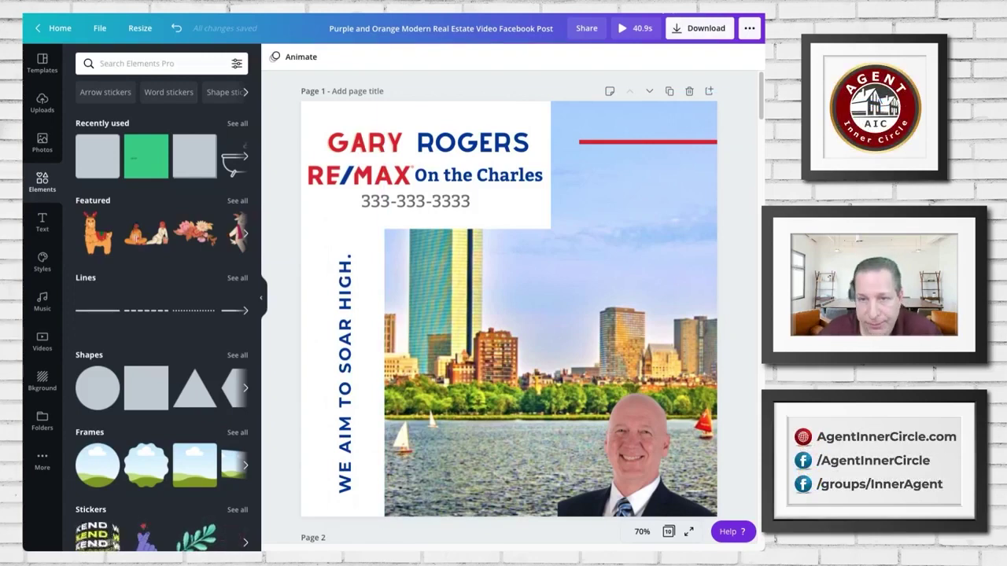
pyautogui.click(631, 31)
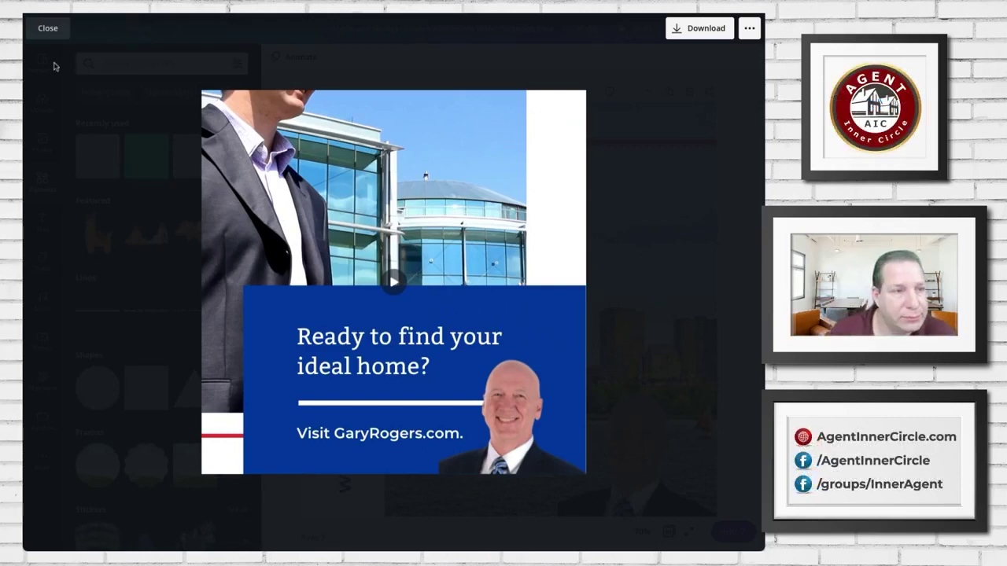
pyautogui.click(48, 30)
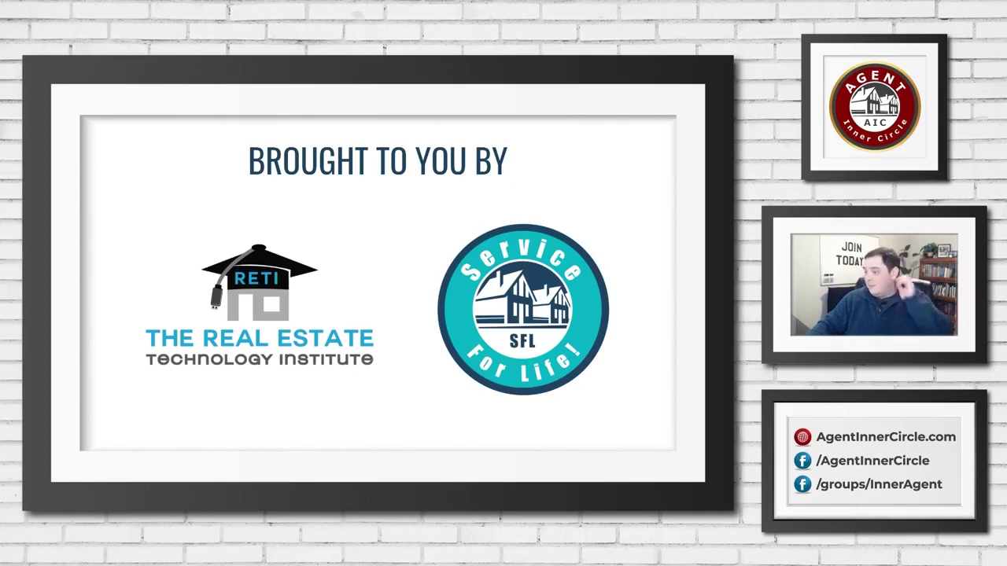
pyautogui.press('f')
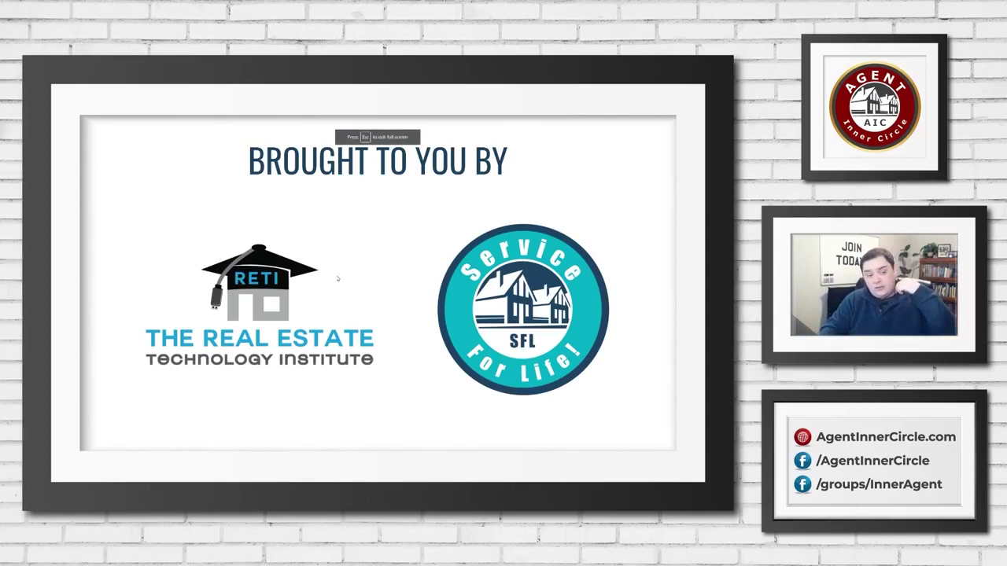
pyautogui.press('Right')
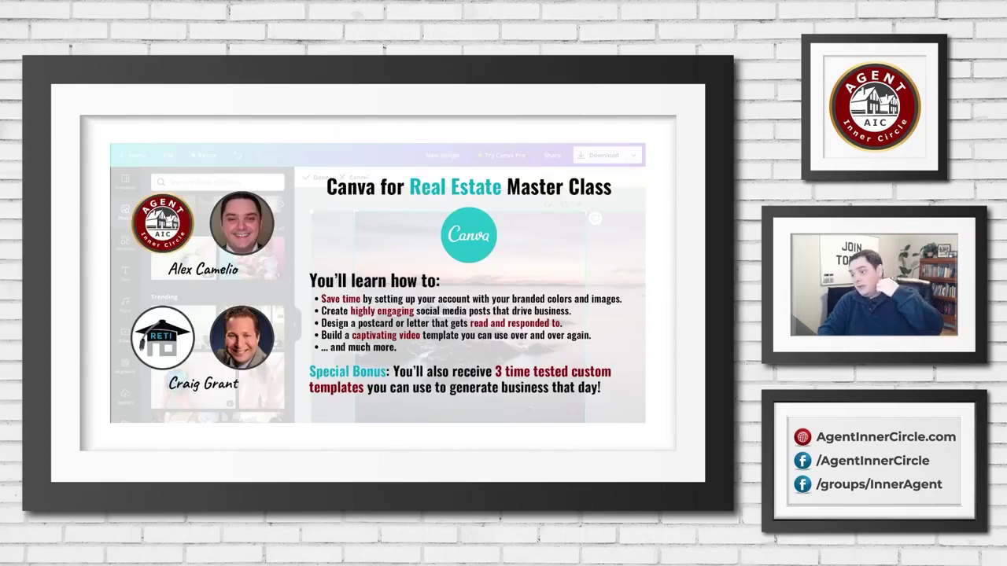
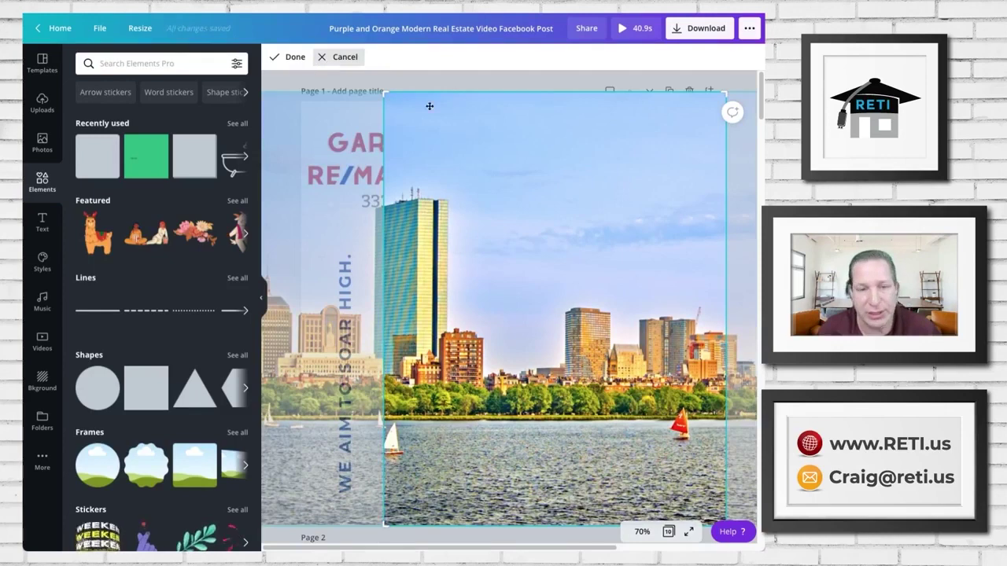
# Cancel the crop of the skyline video on page 1 and check the design's options for sharing with others
pyautogui.click(349, 61)
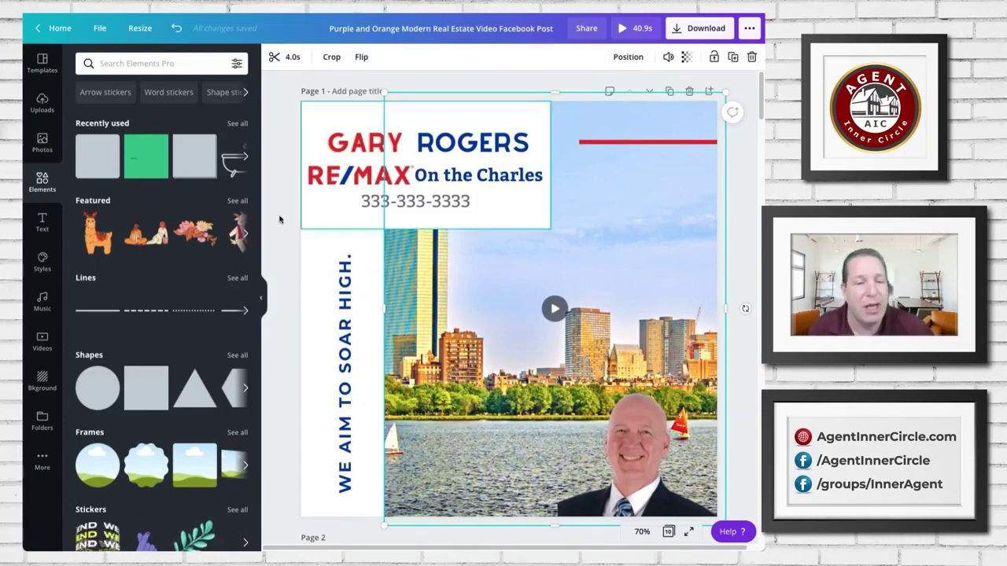
pyautogui.click(278, 265)
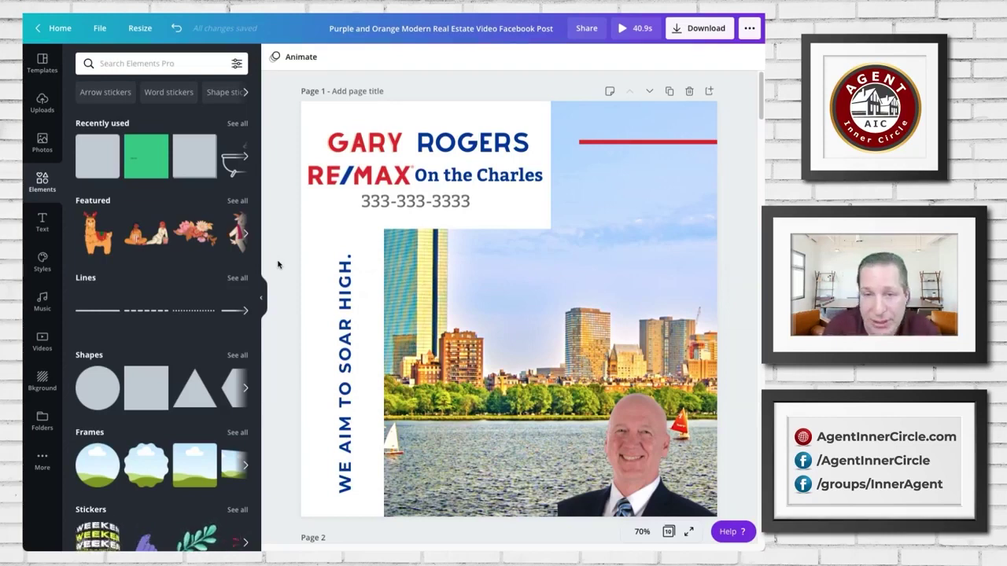
pyautogui.click(585, 31)
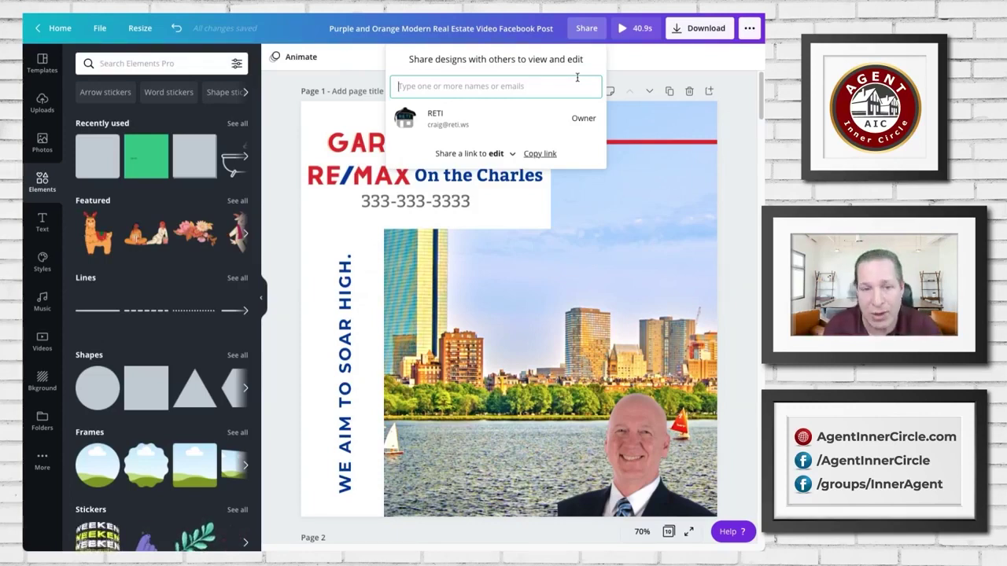
pyautogui.click(696, 56)
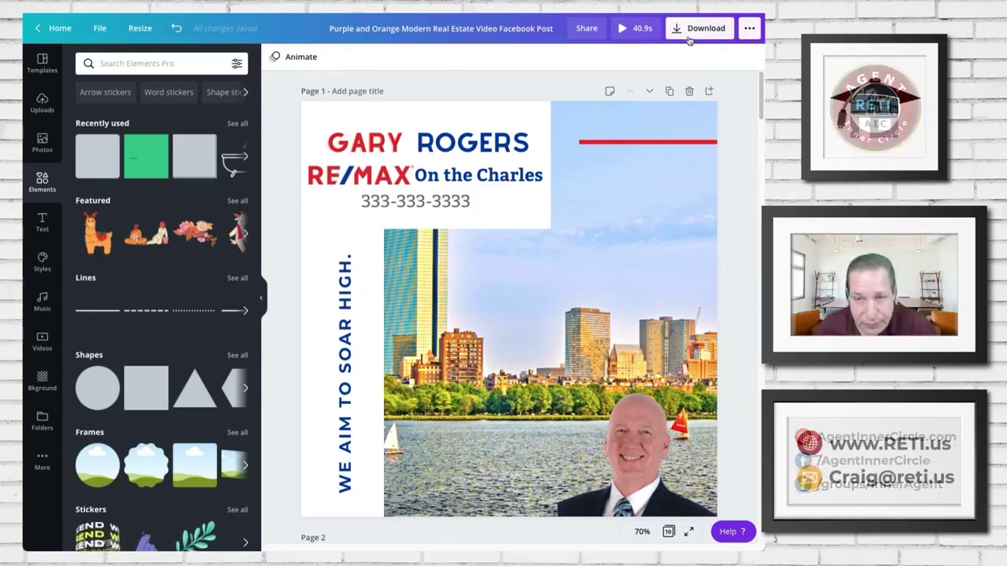
# Download all 10 pages of the design as an MP4 video
pyautogui.click(700, 30)
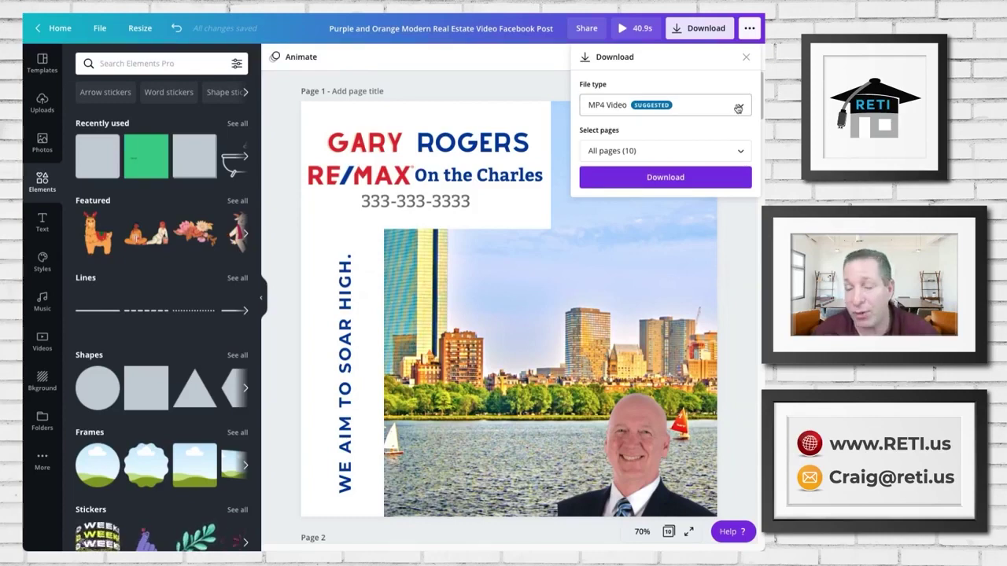
pyautogui.click(633, 153)
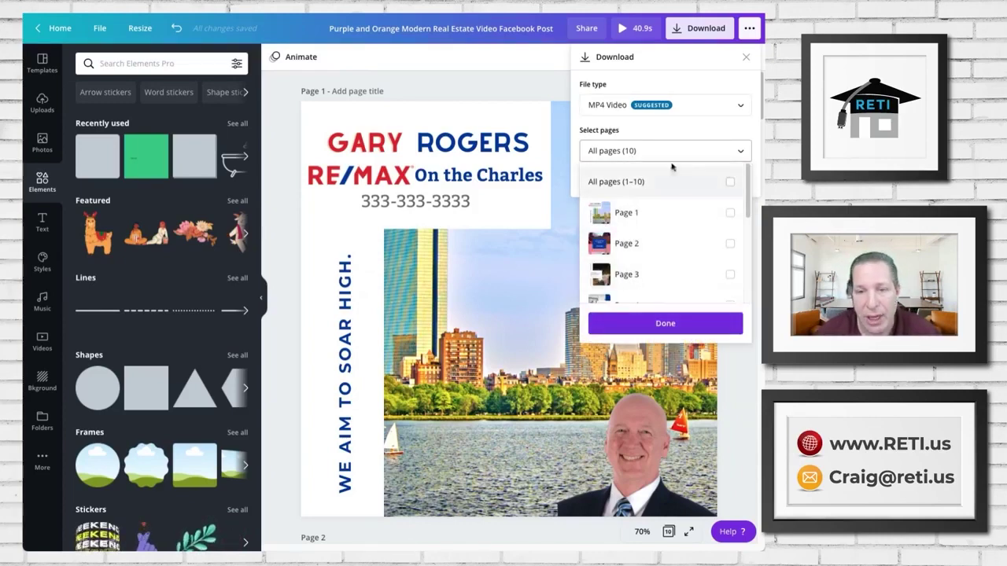
pyautogui.click(649, 329)
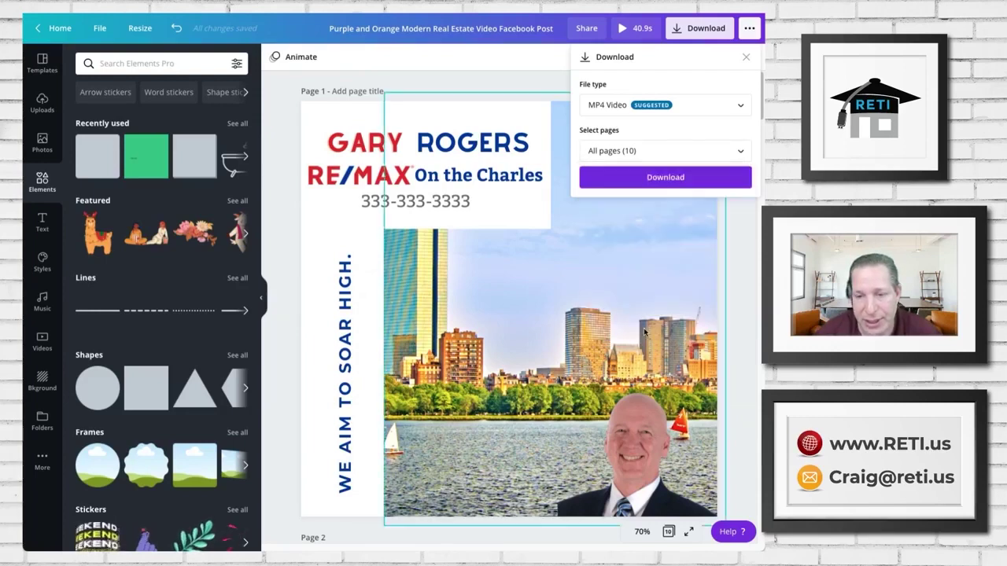
pyautogui.click(653, 183)
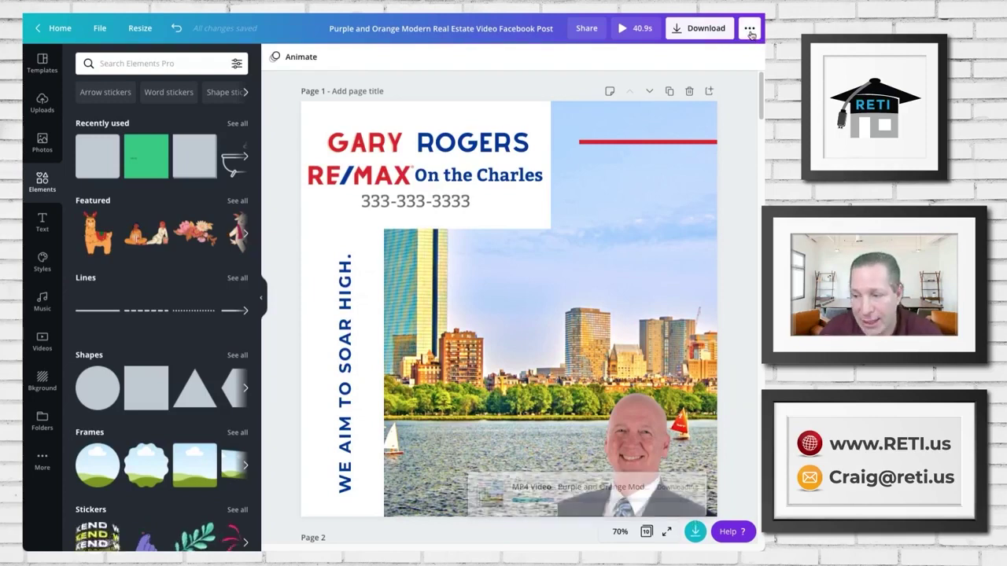
# Examine the full set of publishing and sharing destinations for the design, dismissing the saved-design message
pyautogui.click(750, 30)
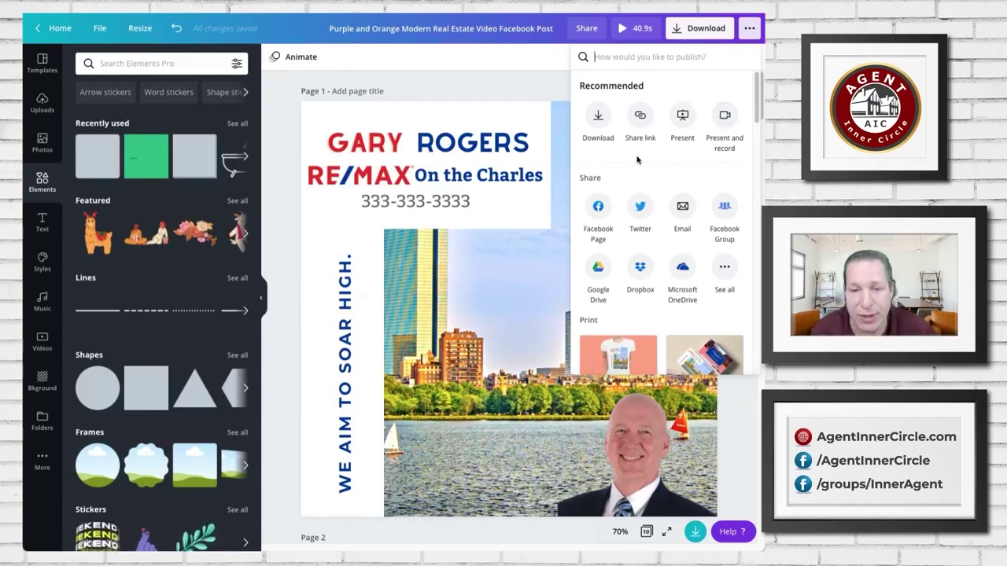
pyautogui.scroll(-2, 638, 160)
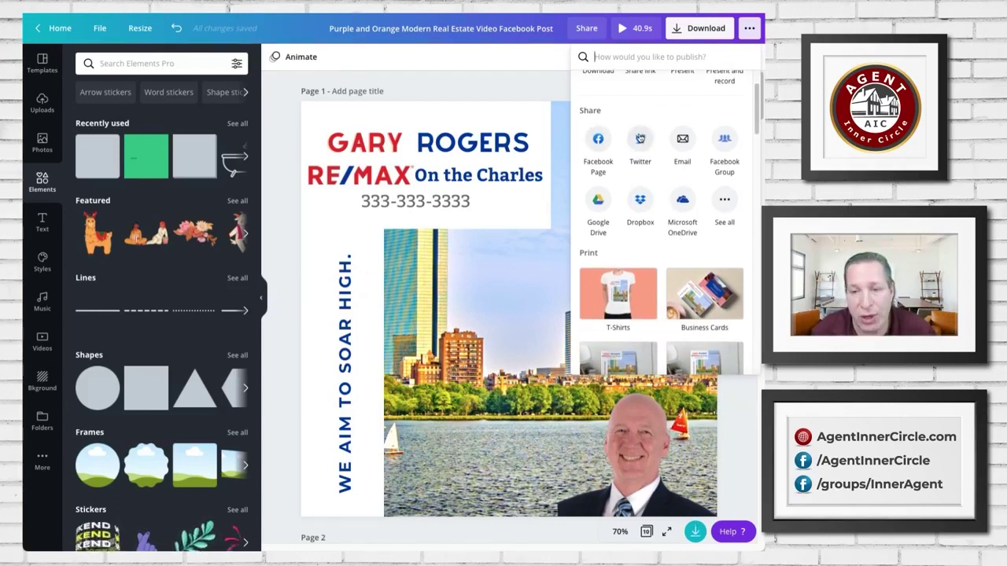
pyautogui.click(719, 206)
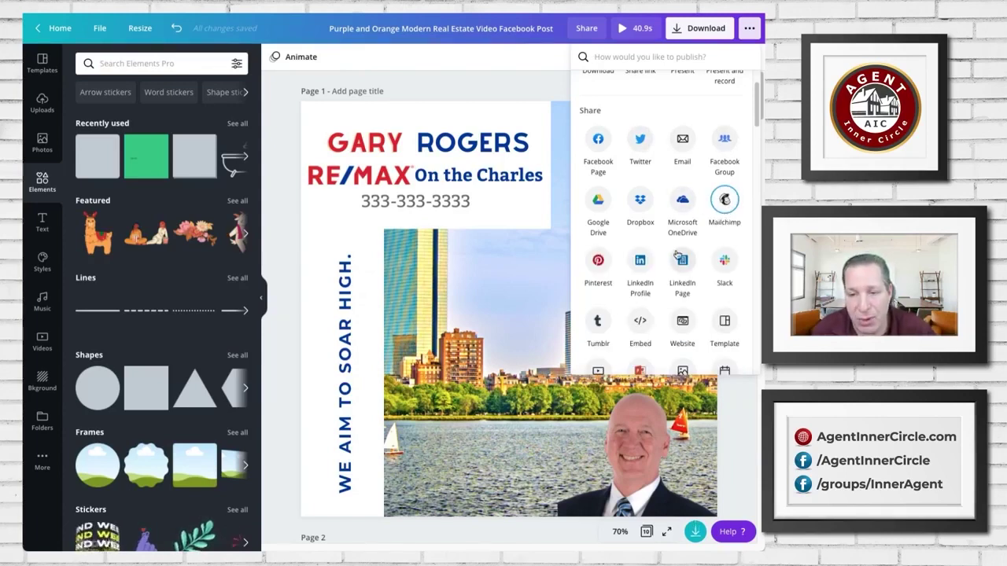
pyautogui.scroll(-5, 676, 254)
pyautogui.scroll(6, 676, 253)
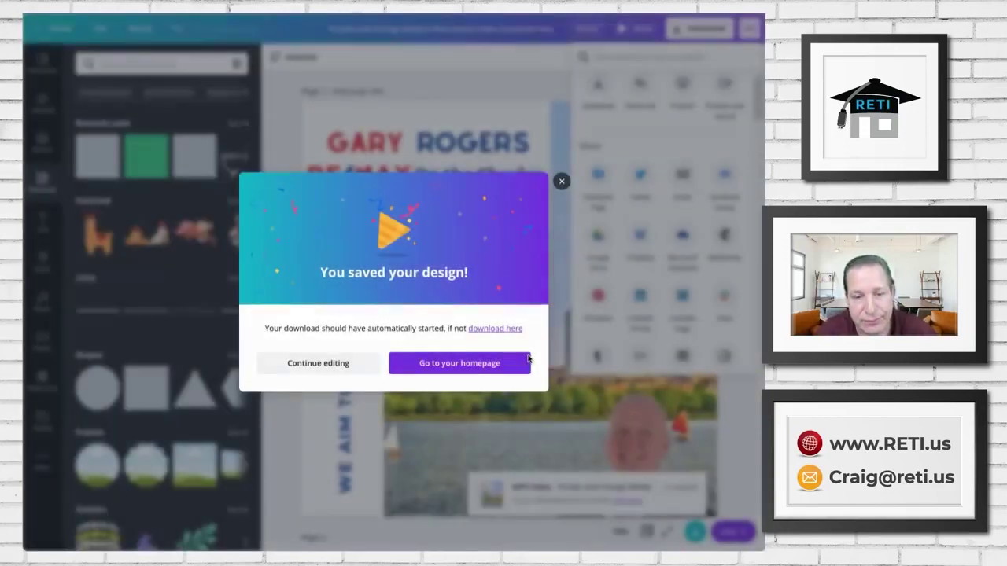
pyautogui.click(561, 181)
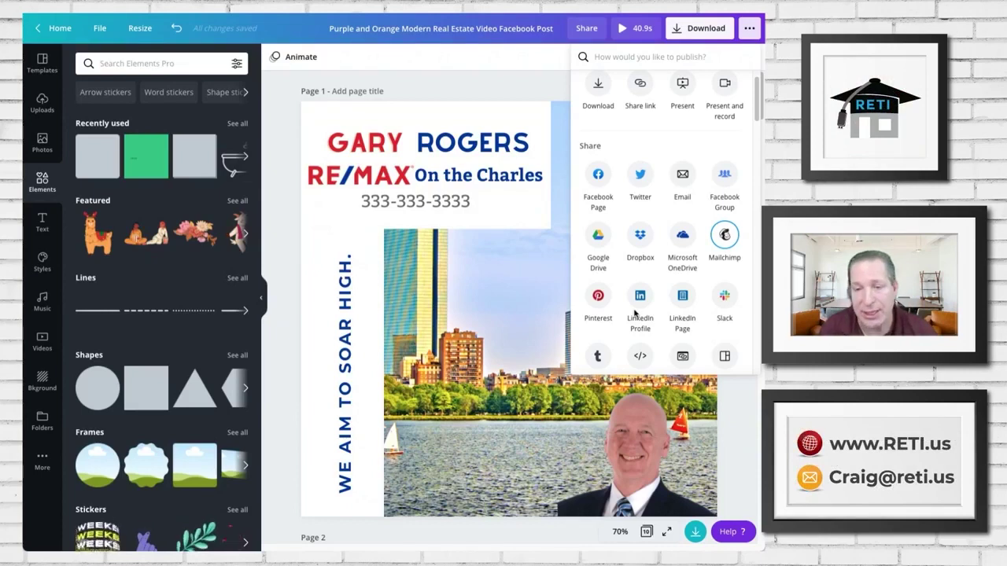
pyautogui.scroll(-5, 634, 313)
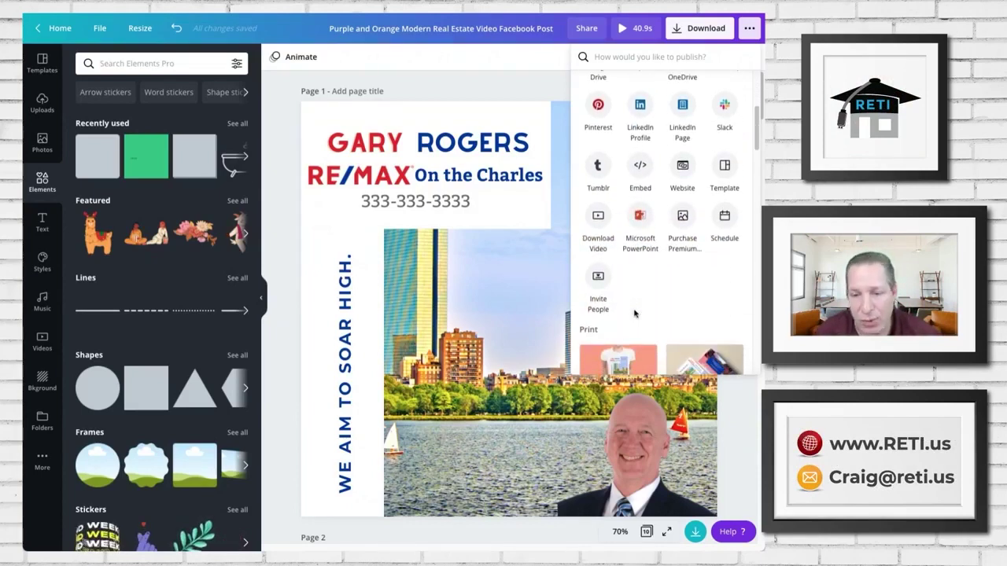
pyautogui.scroll(-4, 635, 313)
pyautogui.scroll(5, 634, 314)
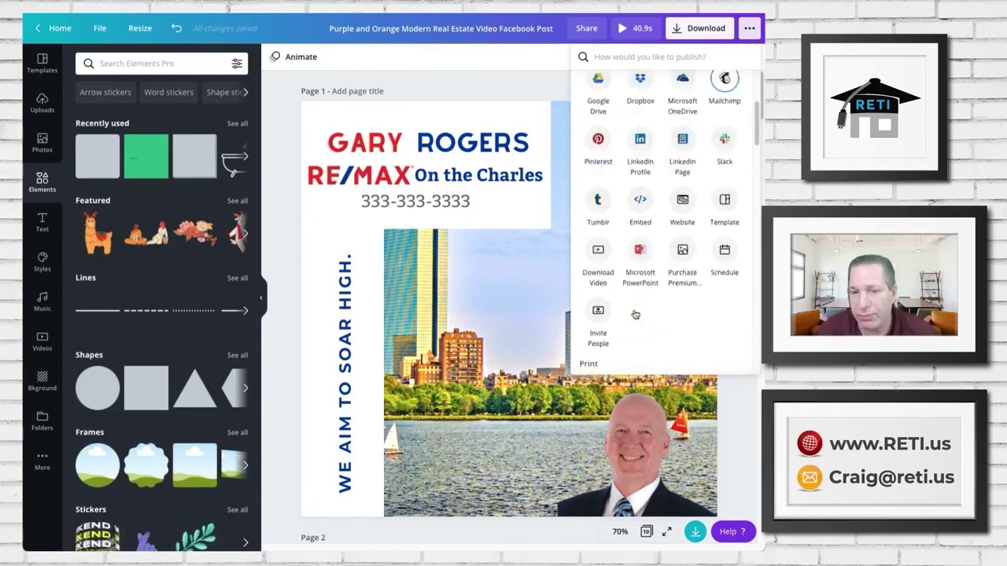
pyautogui.scroll(3, 635, 314)
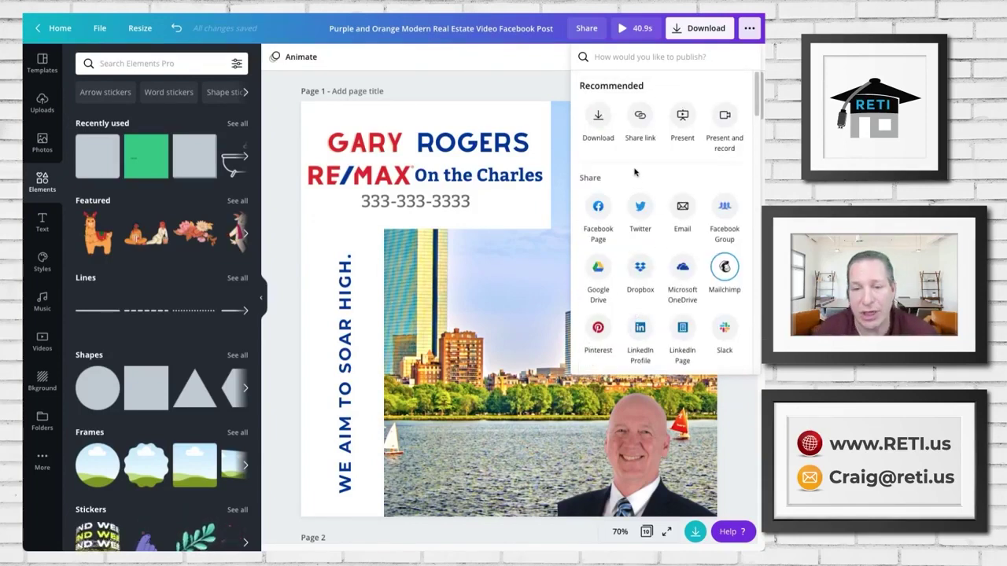
pyautogui.scroll(-4, 637, 171)
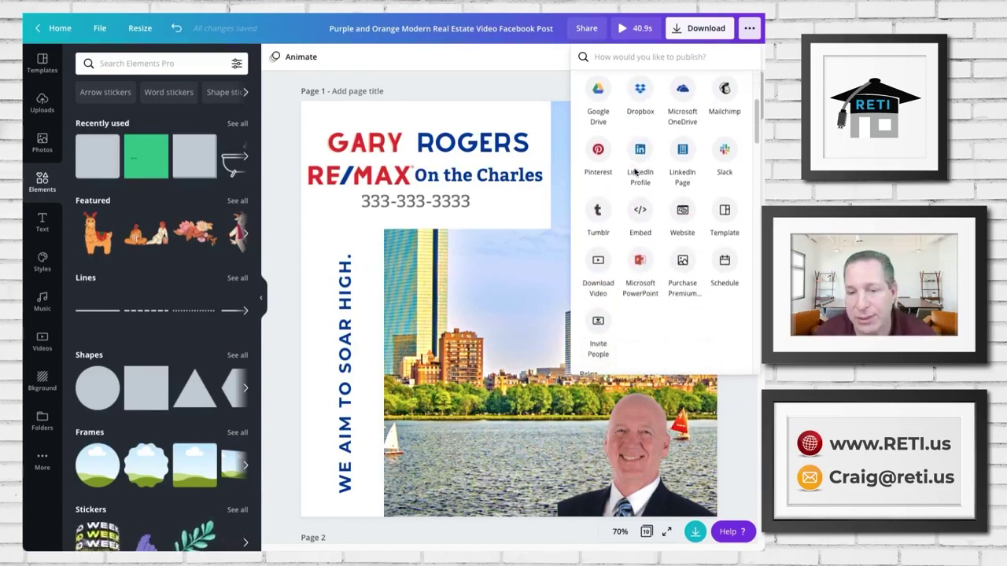
pyautogui.scroll(4, 639, 171)
pyautogui.click(523, 55)
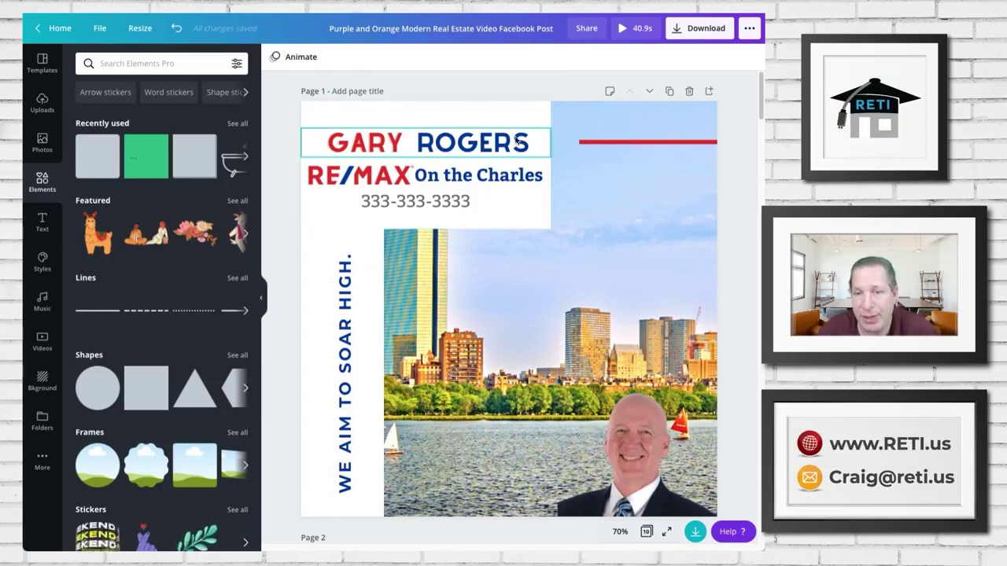
# Extend the trimmed length of the skyline video clip on page 1 to 6.5 seconds
pyautogui.click(559, 158)
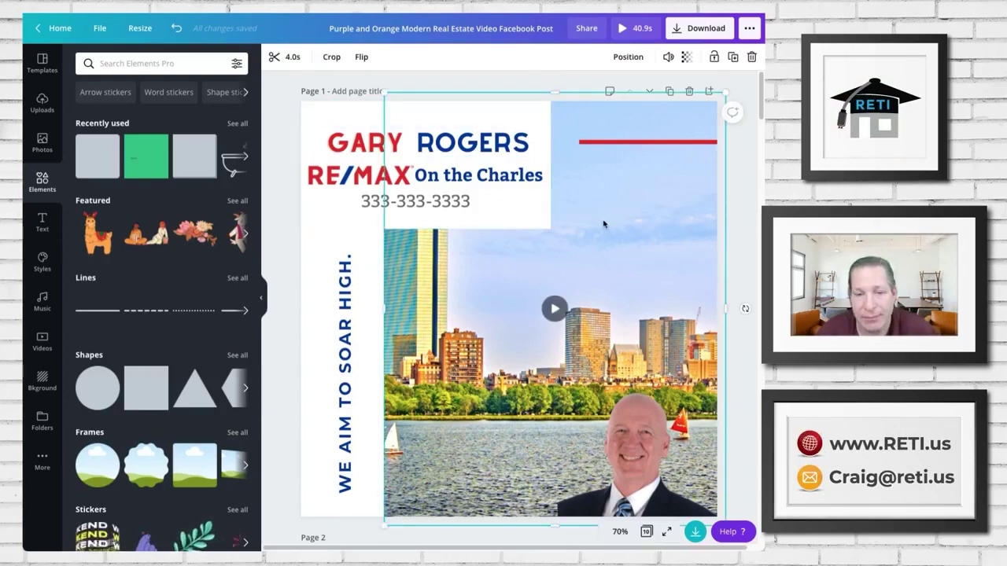
pyautogui.click(279, 56)
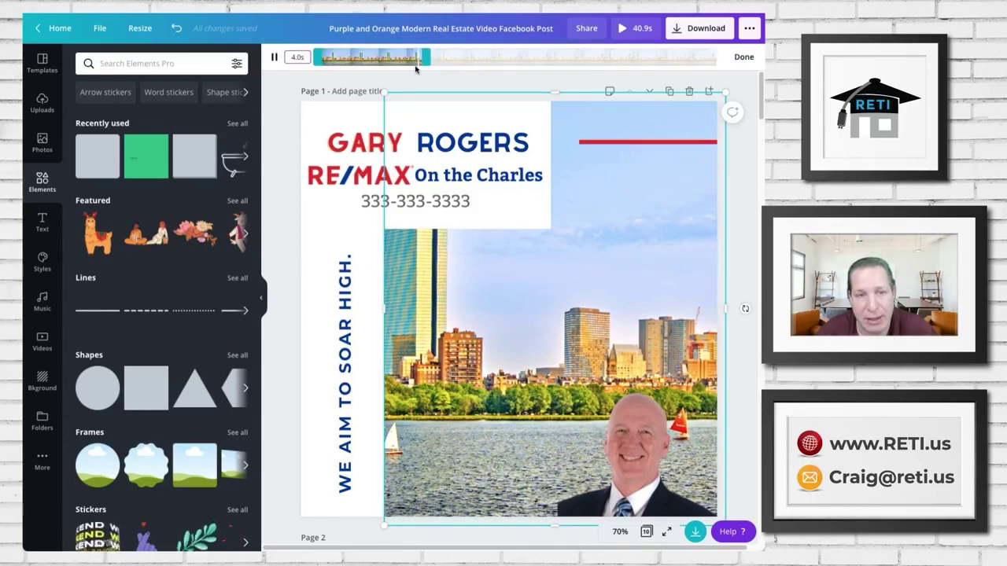
pyautogui.moveTo(422, 56); pyautogui.dragTo(489, 56)
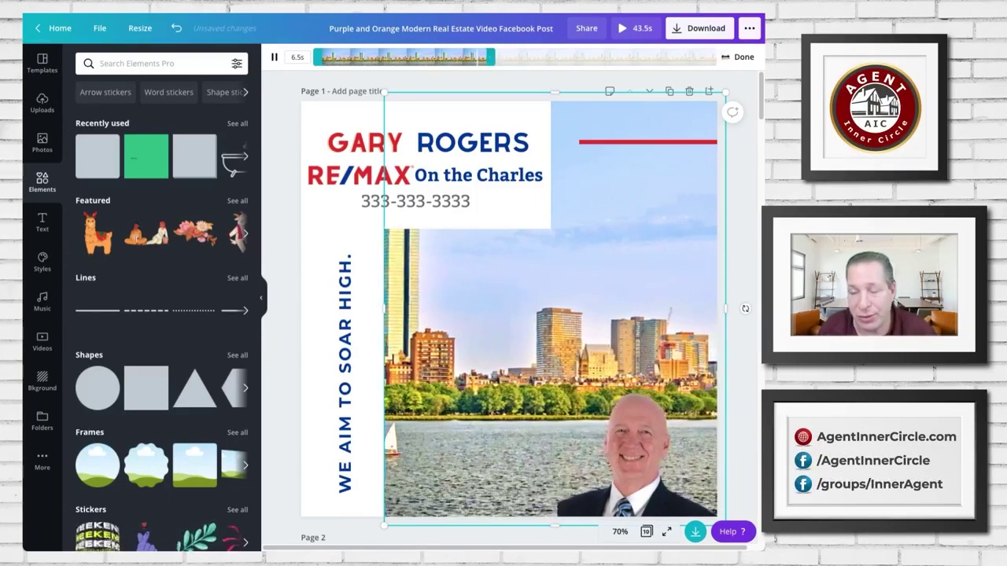
pyautogui.click(744, 57)
pyautogui.click(749, 235)
pyautogui.scroll(-1, 749, 234)
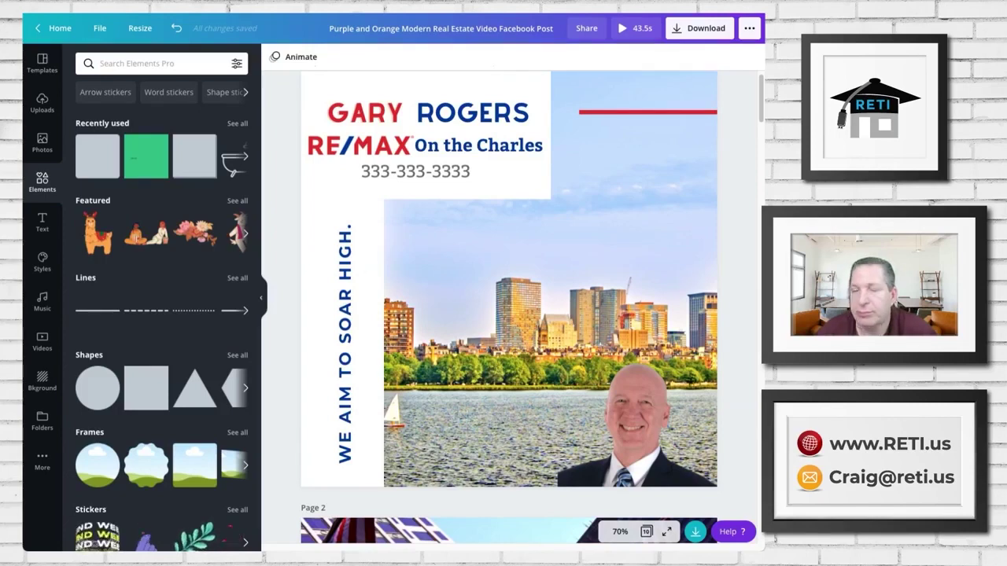
# Choose only pages 1, 3 and 5 for an MP4 video download and close the download settings without exporting
pyautogui.click(688, 35)
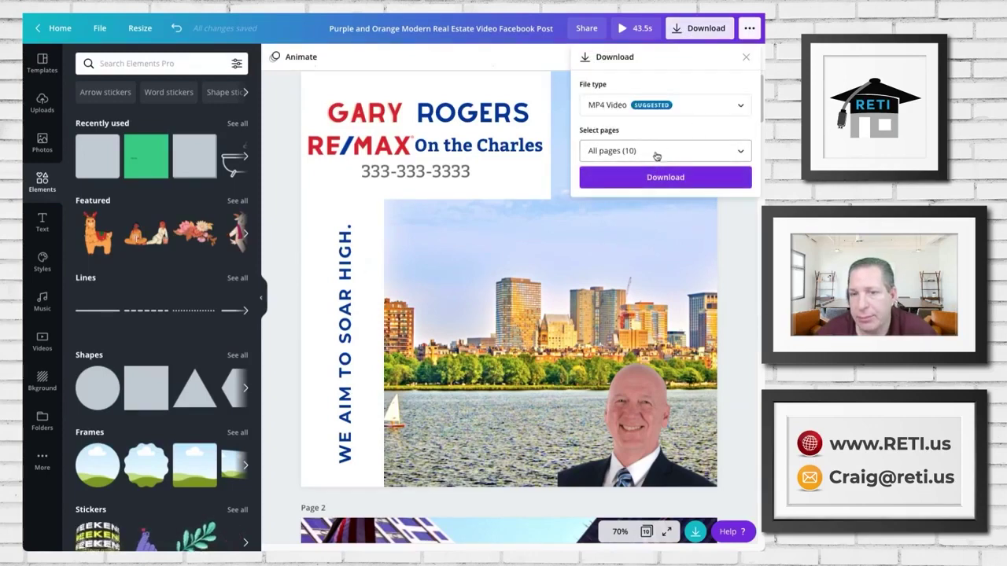
pyautogui.click(656, 154)
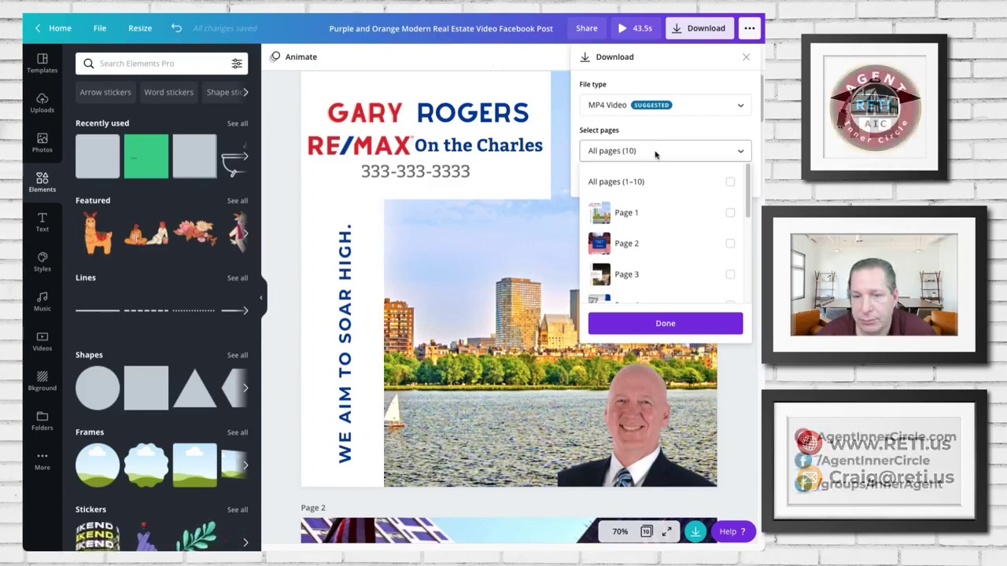
pyautogui.click(730, 214)
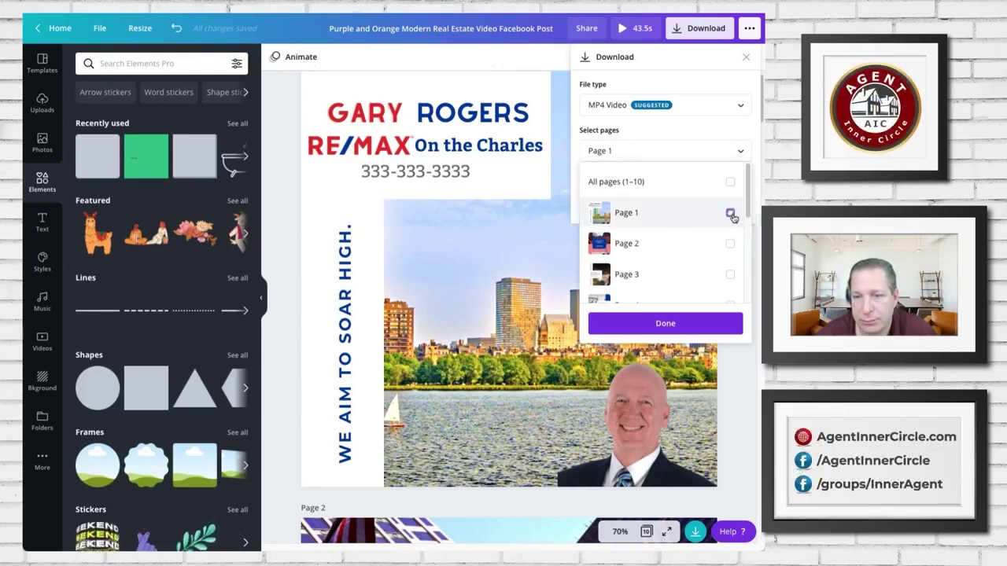
pyautogui.click(730, 273)
pyautogui.scroll(-1, 734, 274)
pyautogui.click(731, 274)
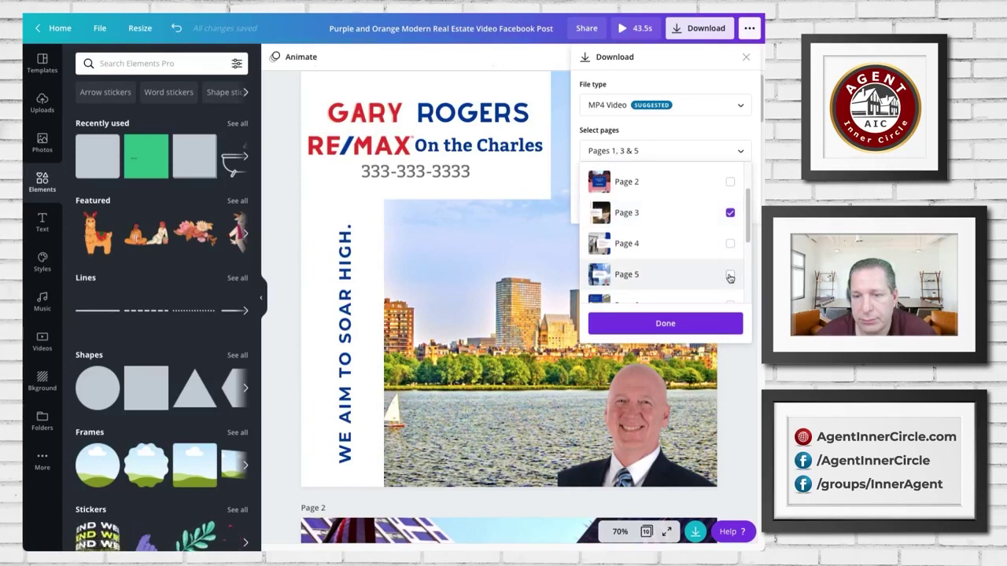
pyautogui.scroll(-1, 730, 277)
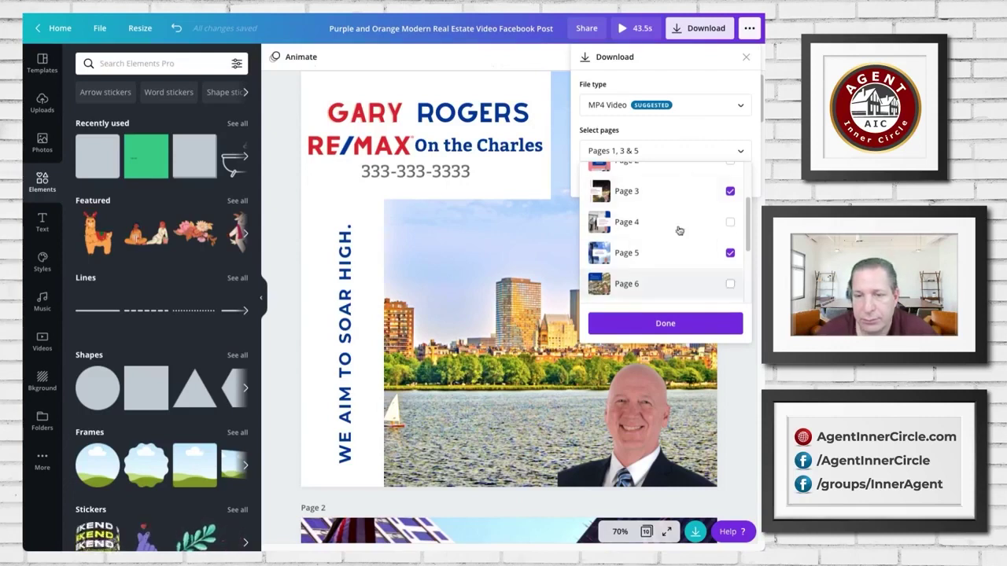
pyautogui.click(748, 56)
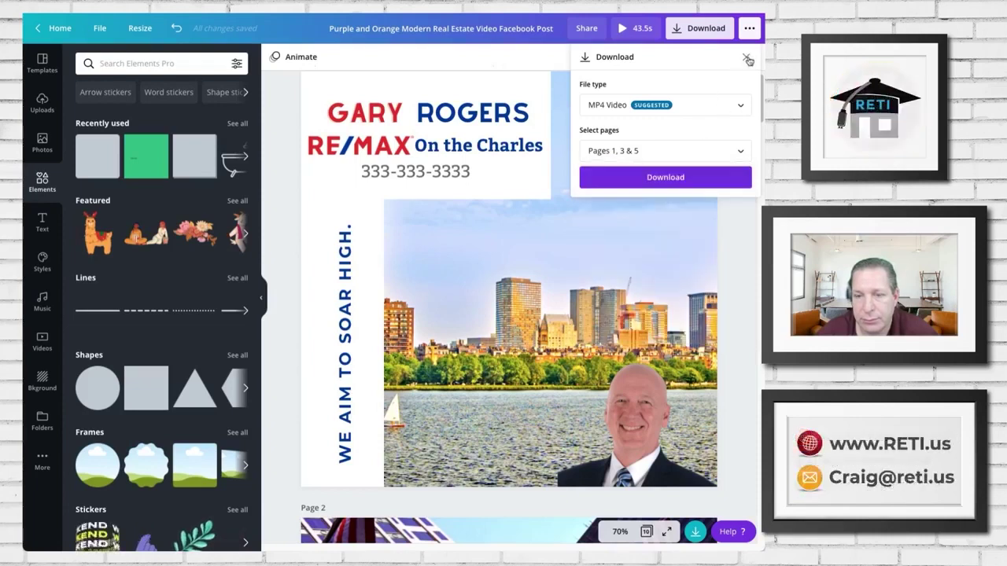
pyautogui.click(748, 56)
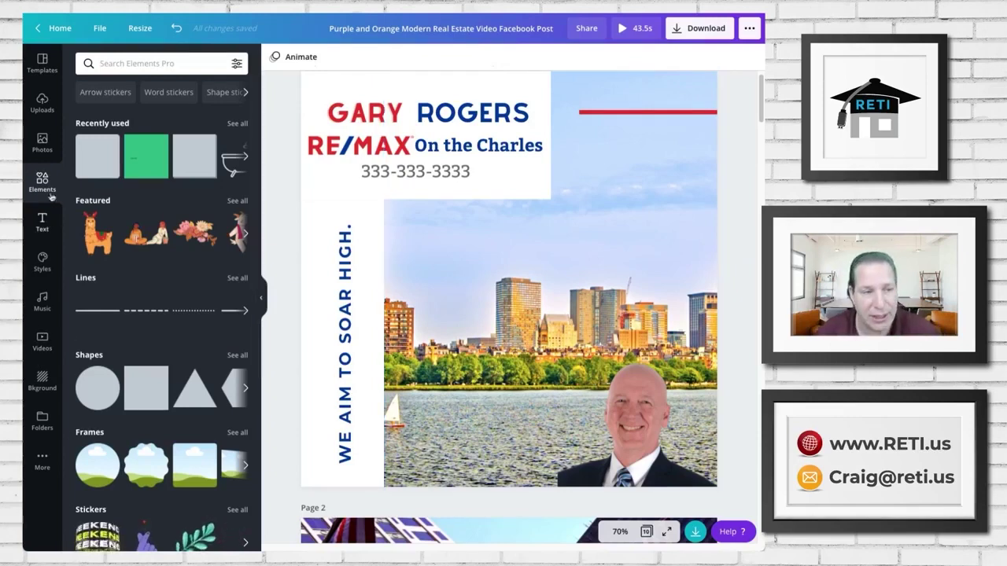
# Search the stock photos for "virtual background" and browse through the results
pyautogui.click(42, 142)
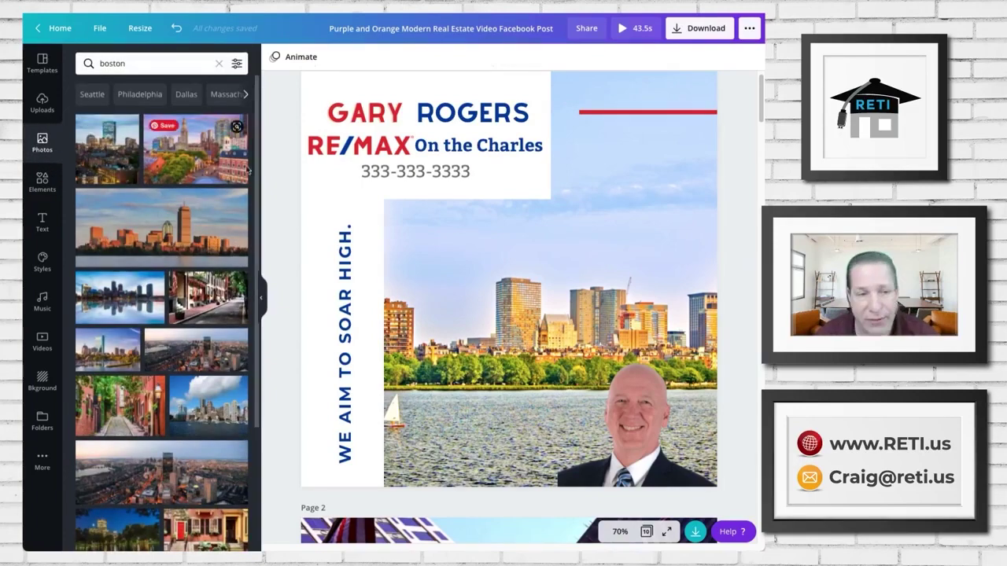
pyautogui.click(181, 63)
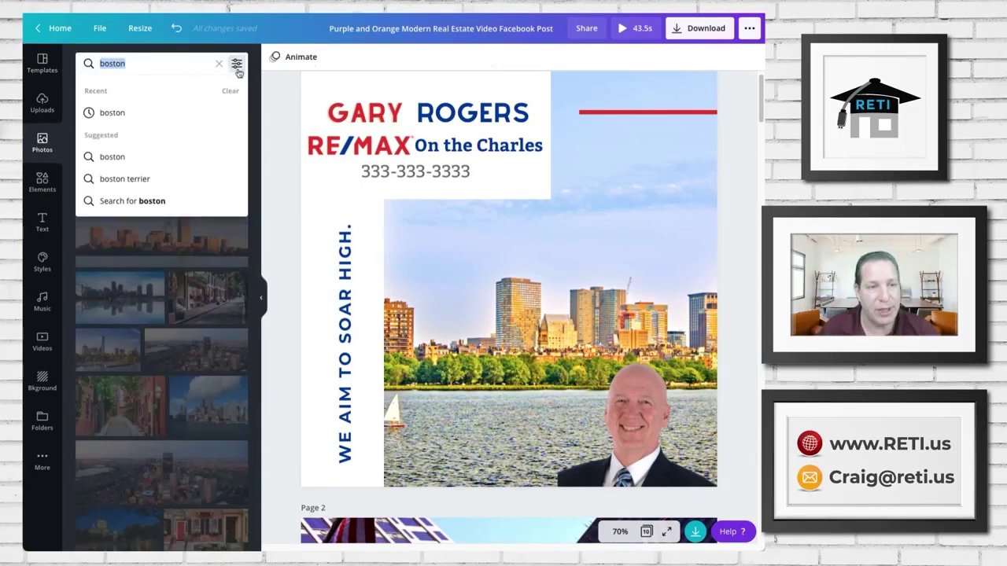
pyautogui.write('backg')
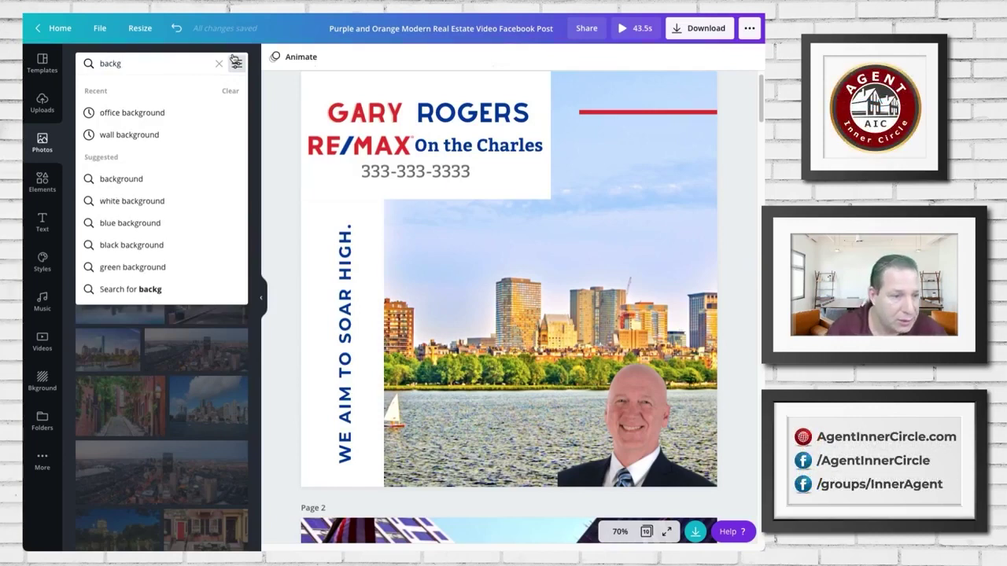
pyautogui.write('roun')
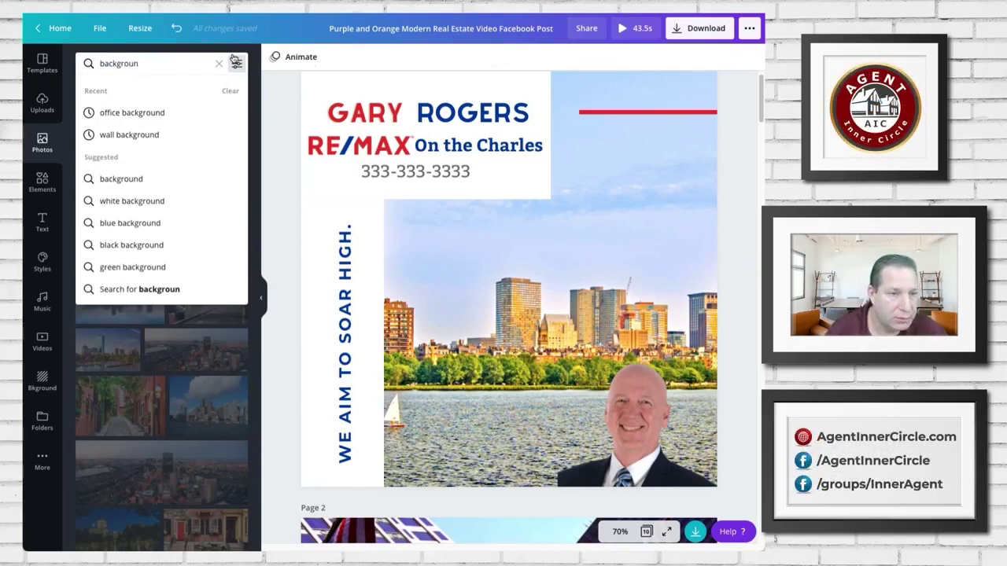
pyautogui.write('d')
pyautogui.click(98, 64)
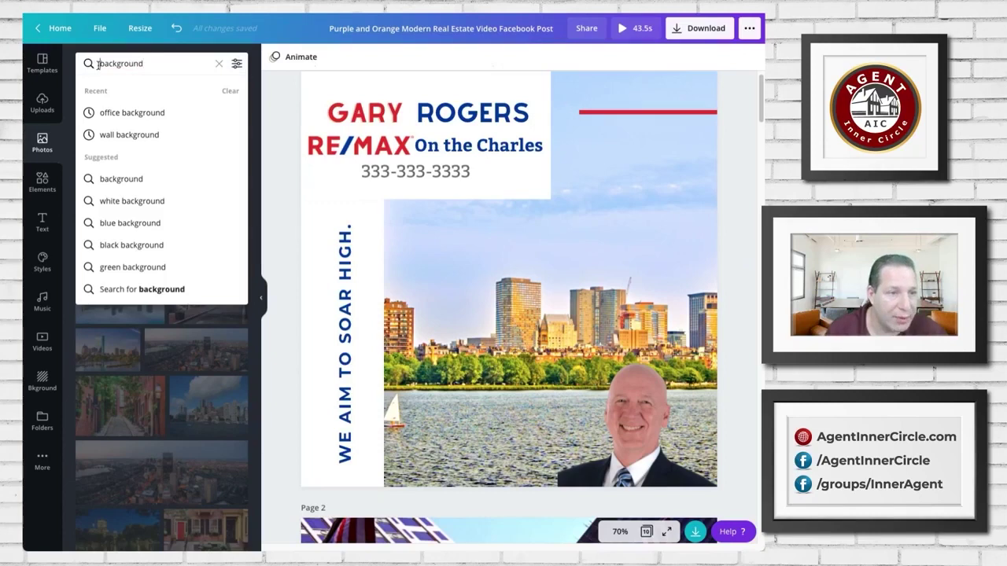
pyautogui.write('virtual')
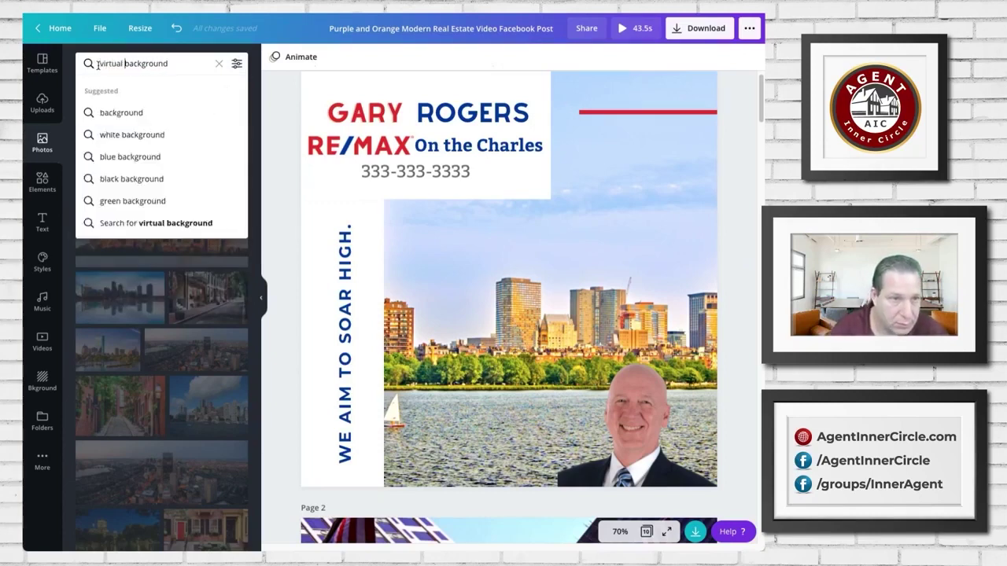
pyautogui.press('Return')
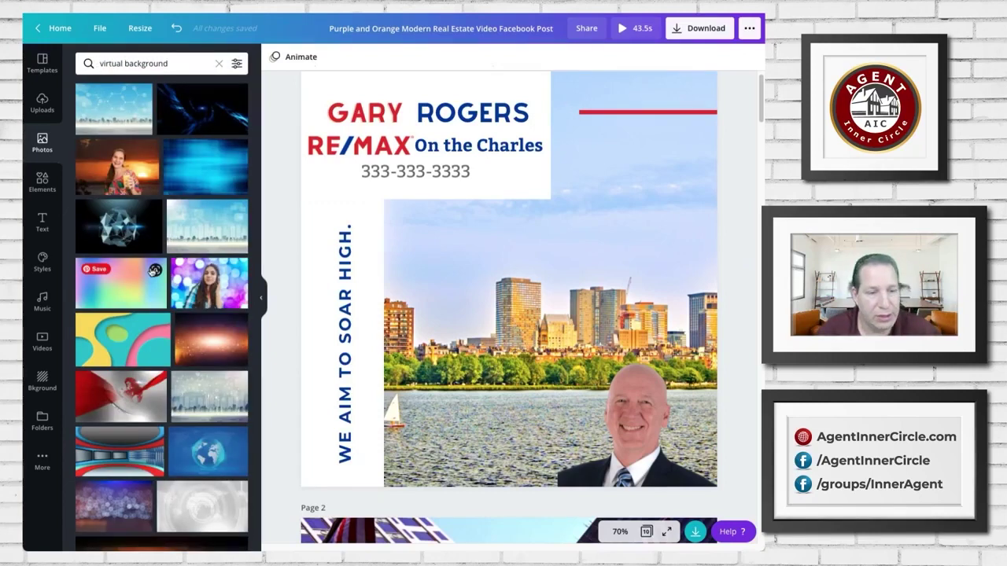
pyautogui.scroll(-5, 165, 455)
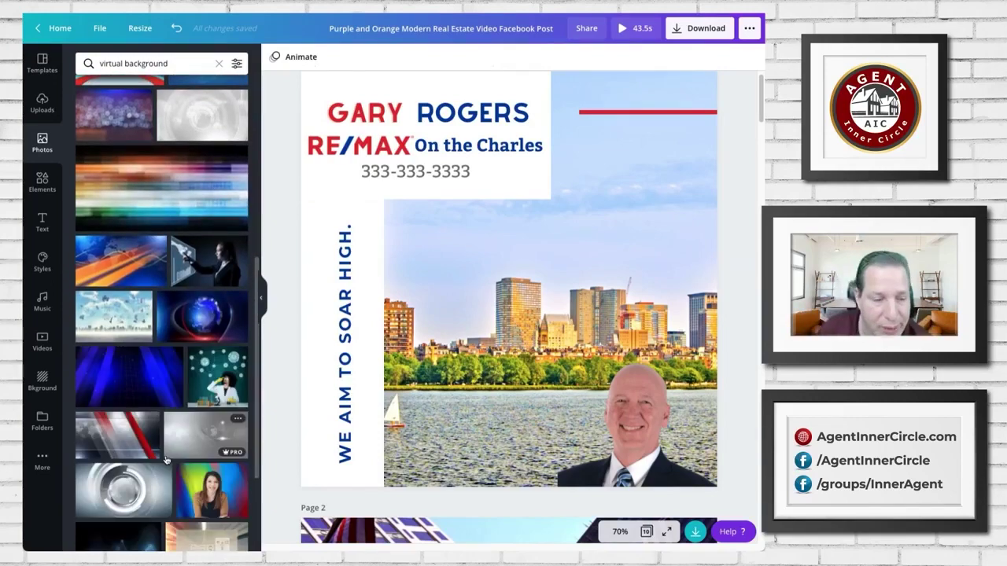
pyautogui.scroll(-5, 166, 460)
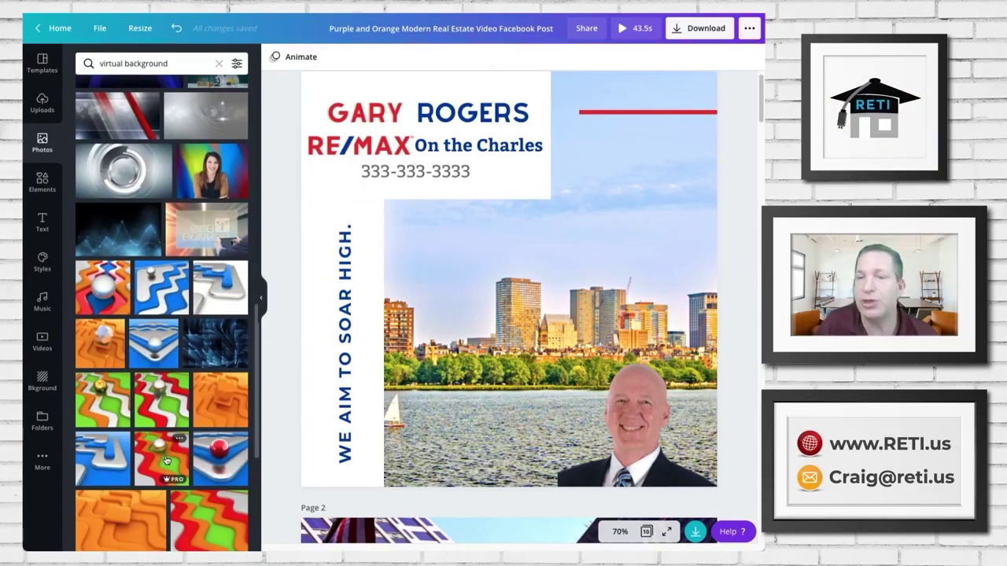
pyautogui.scroll(-5, 165, 460)
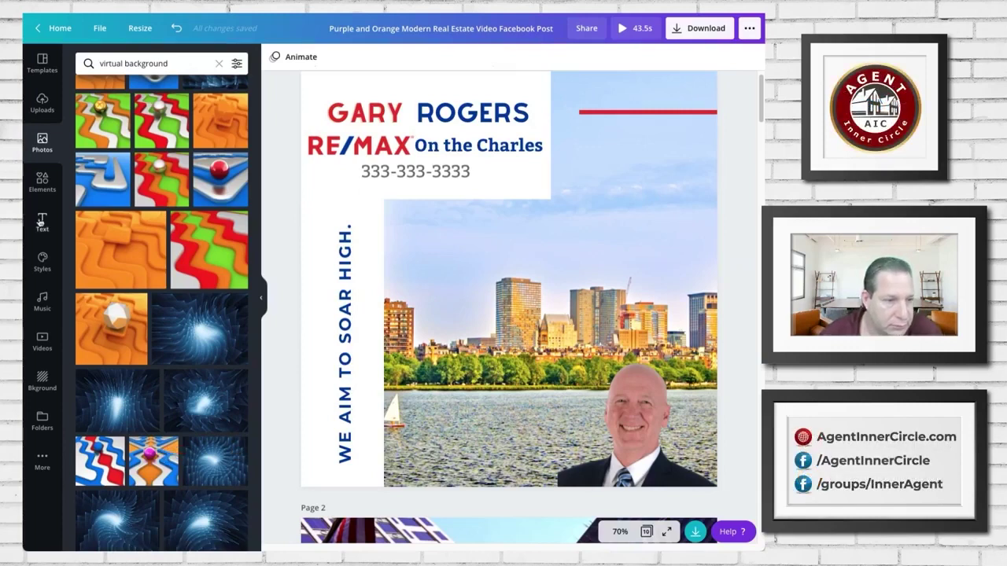
# Clear the photo search and browse the trending stock photos
pyautogui.click(217, 63)
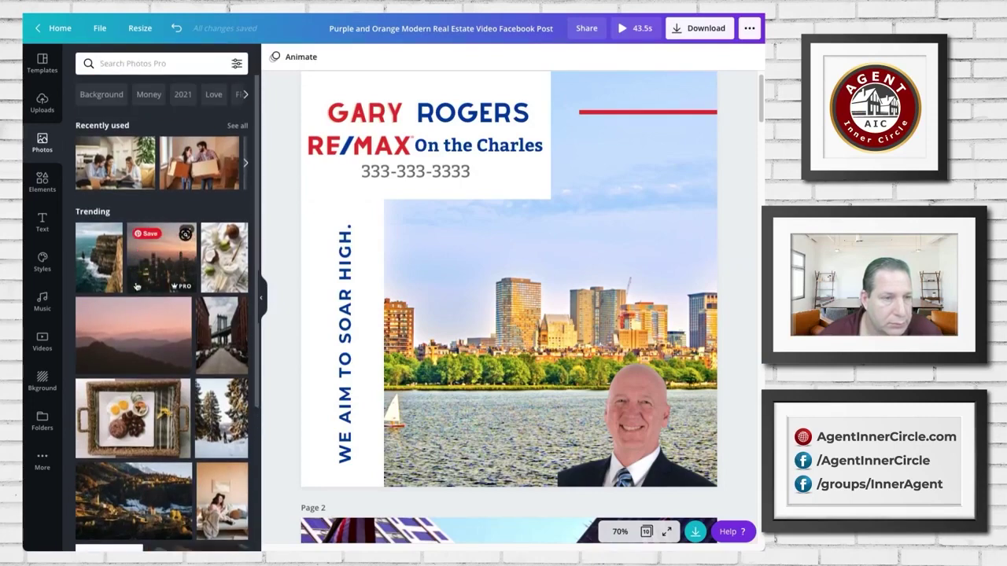
pyautogui.scroll(-5, 136, 287)
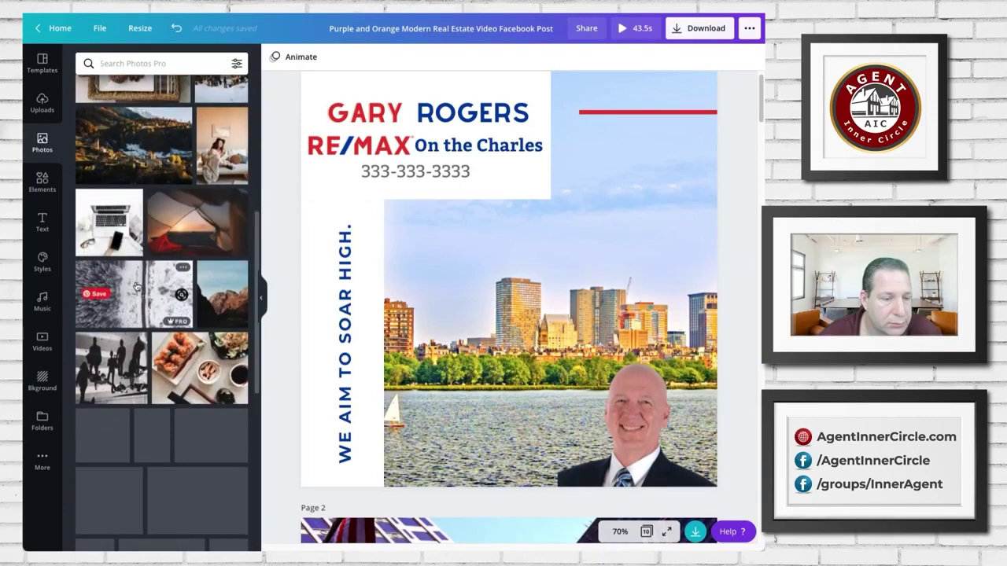
pyautogui.scroll(-8, 136, 286)
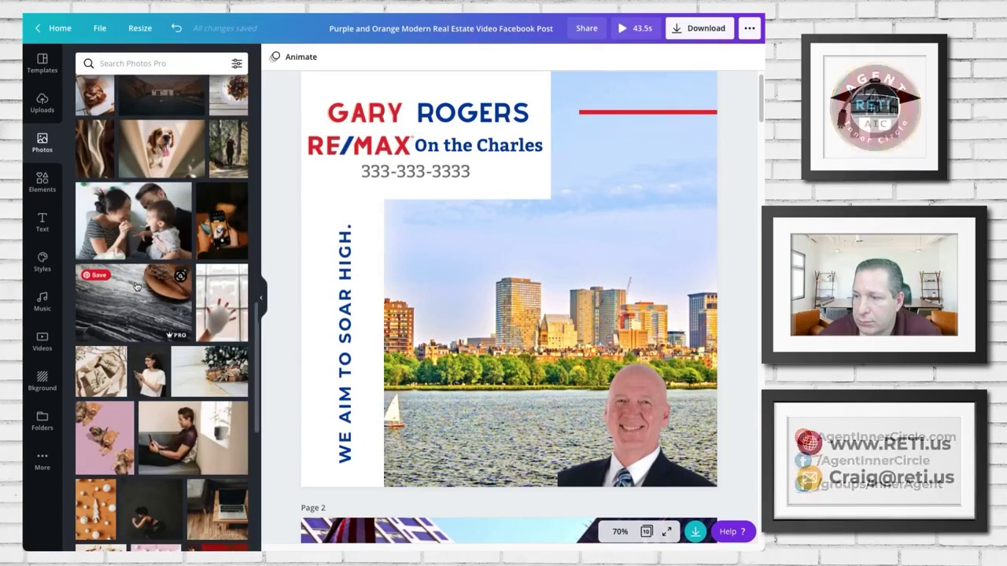
pyautogui.scroll(-2, 135, 286)
pyautogui.scroll(-4, 135, 287)
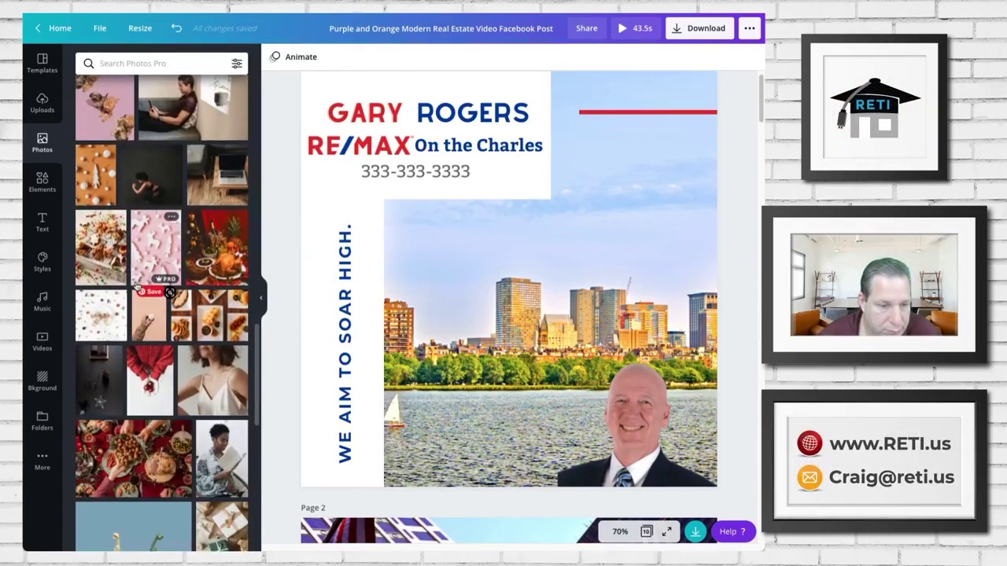
pyautogui.scroll(-5, 136, 286)
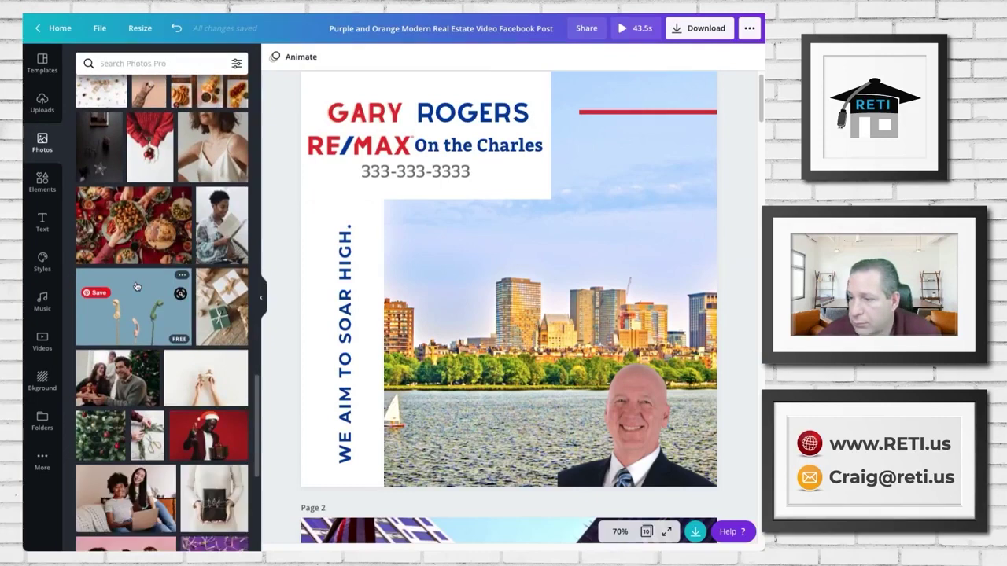
pyautogui.scroll(-6, 144, 325)
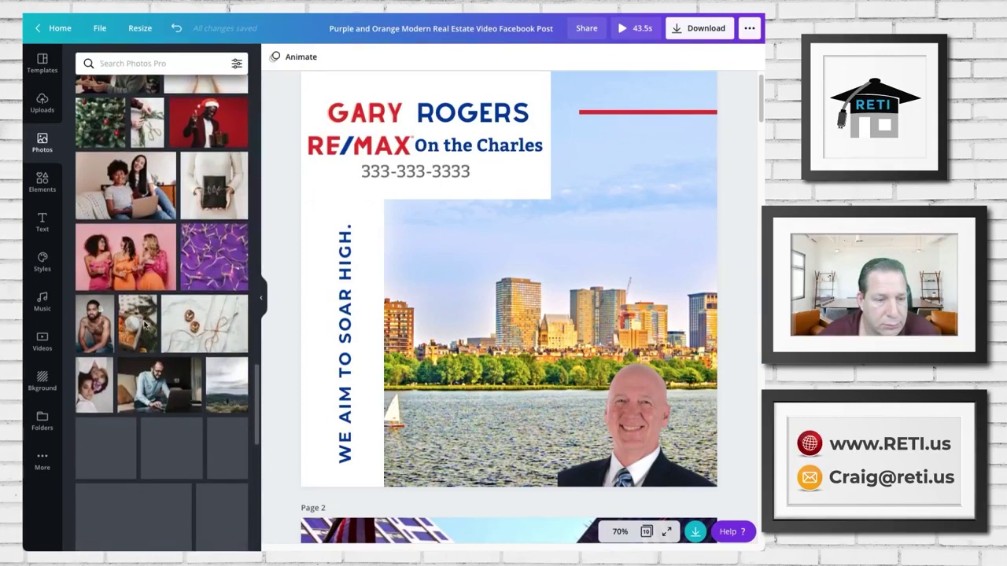
pyautogui.scroll(-3, 144, 325)
pyautogui.scroll(-5, 144, 325)
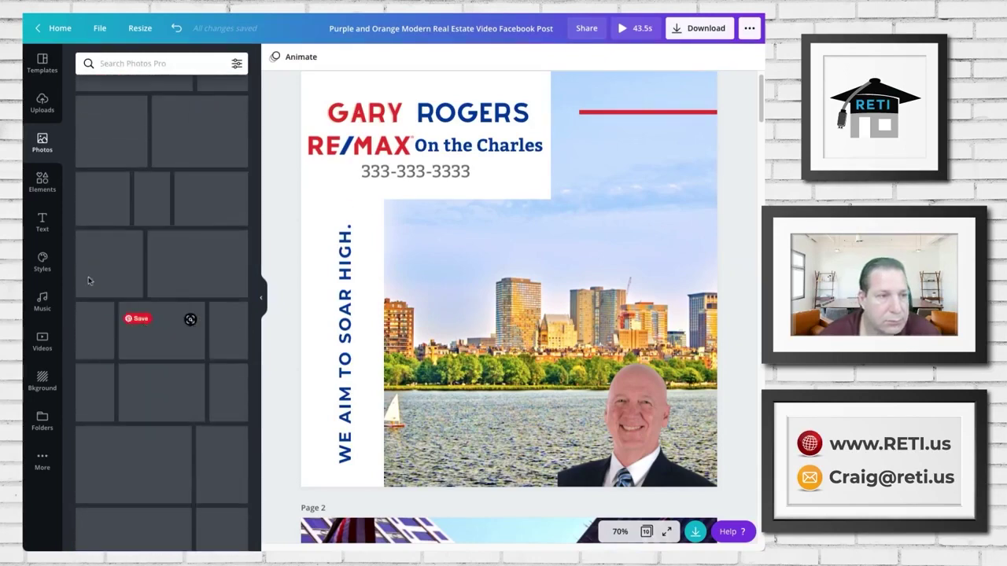
# Check the photo filters for color, orientation and availability, and return to the recently used photos
pyautogui.click(44, 148)
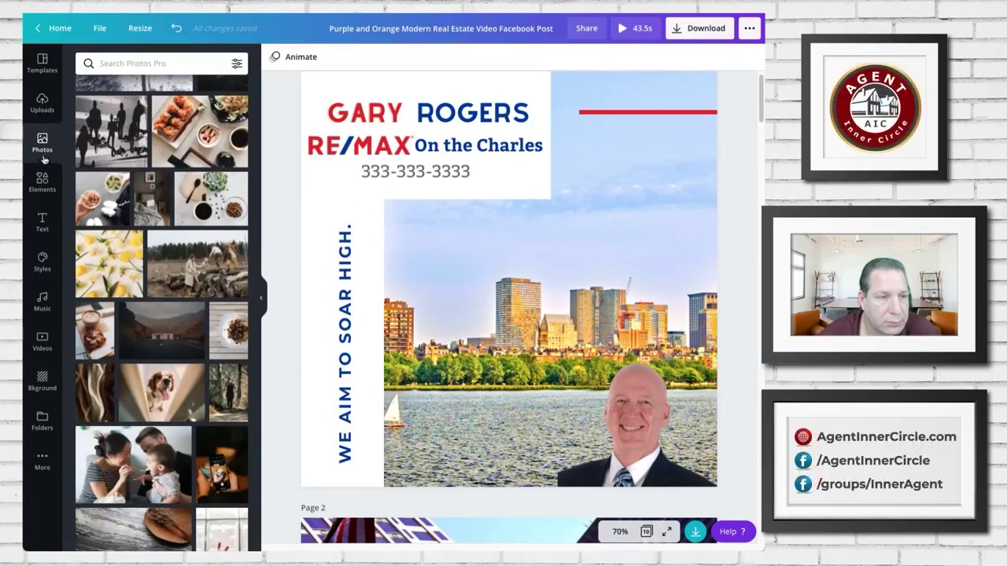
pyautogui.click(236, 64)
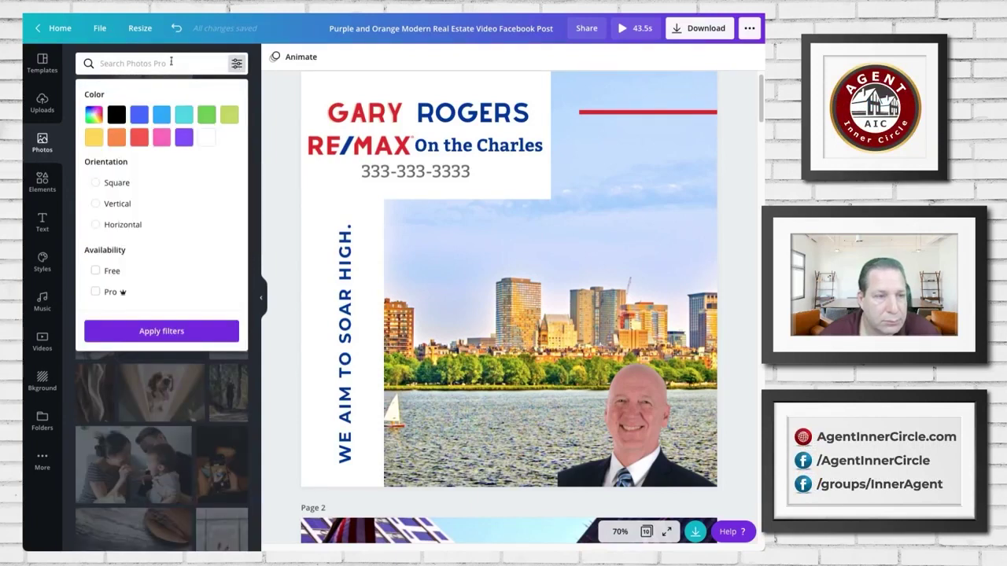
pyautogui.click(253, 51)
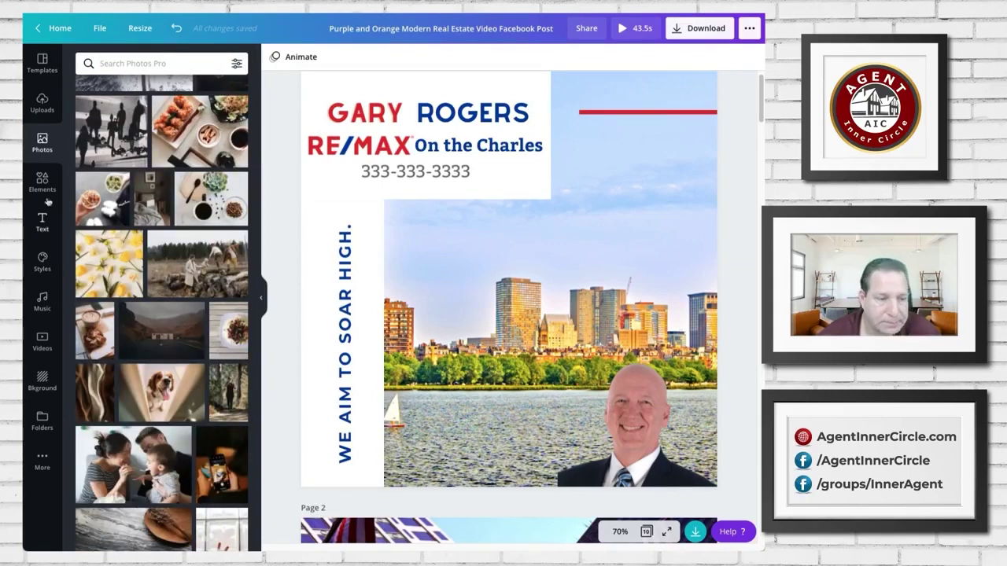
pyautogui.click(41, 140)
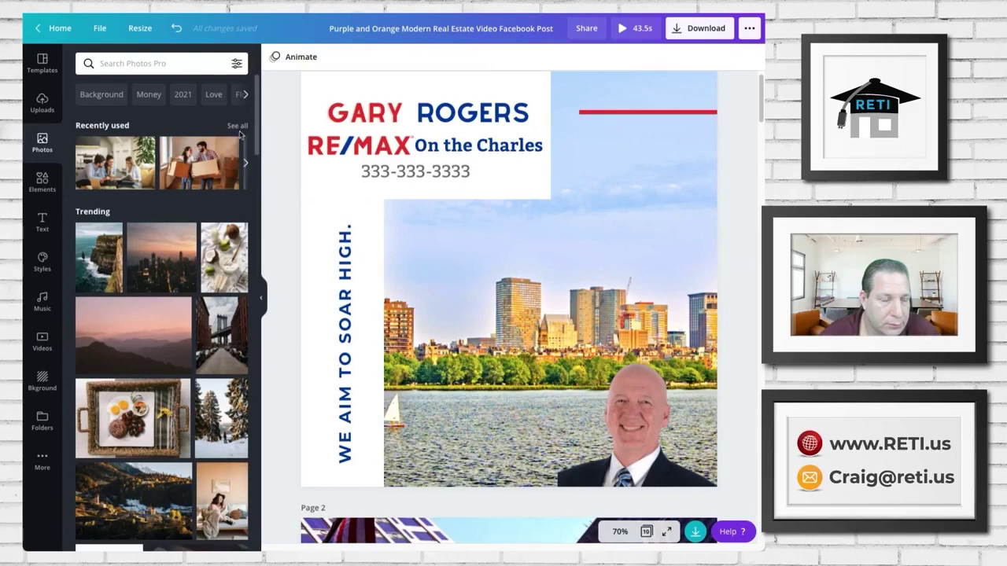
pyautogui.scroll(-3, 139, 330)
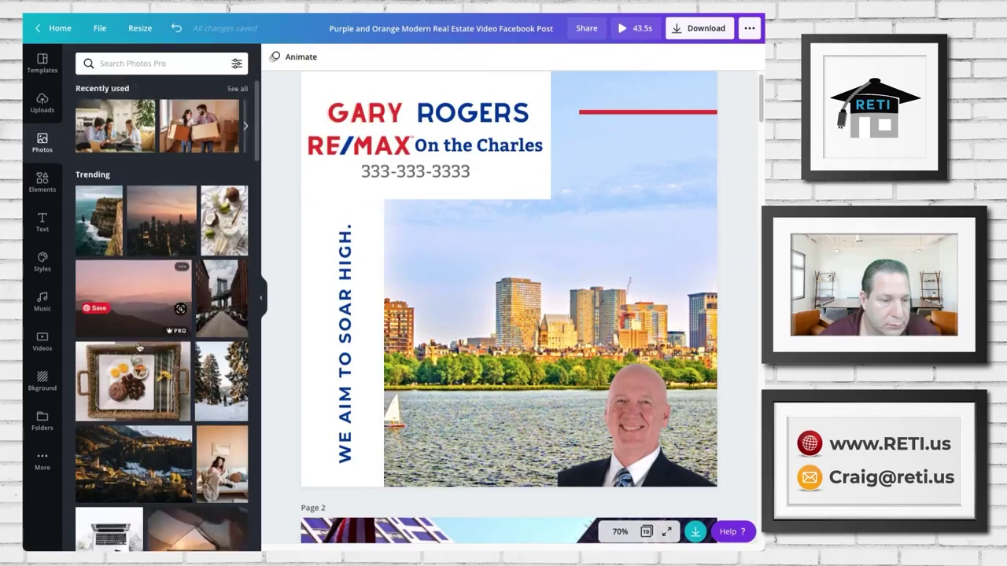
pyautogui.scroll(3, 138, 347)
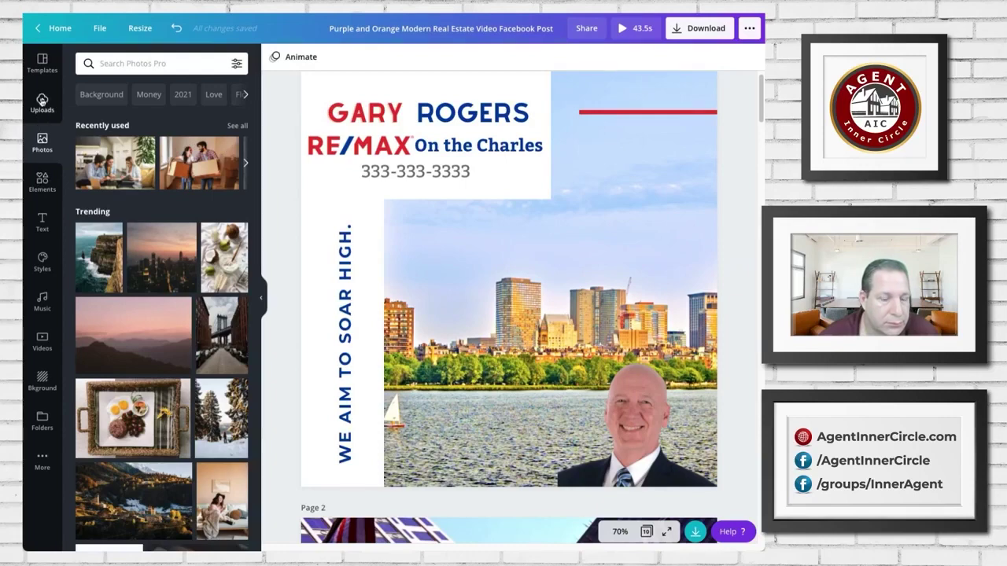
# Add the recently used photo of three people meeting on a sofa to page 1 and view its filter and adjustment options
pyautogui.click(351, 423)
pyautogui.scroll(-8, 351, 423)
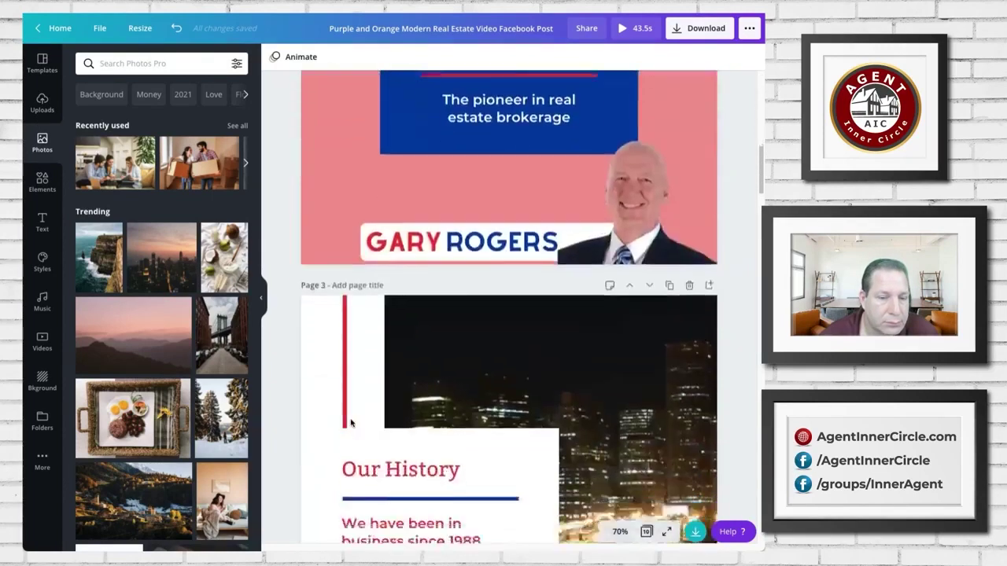
pyautogui.scroll(10, 351, 423)
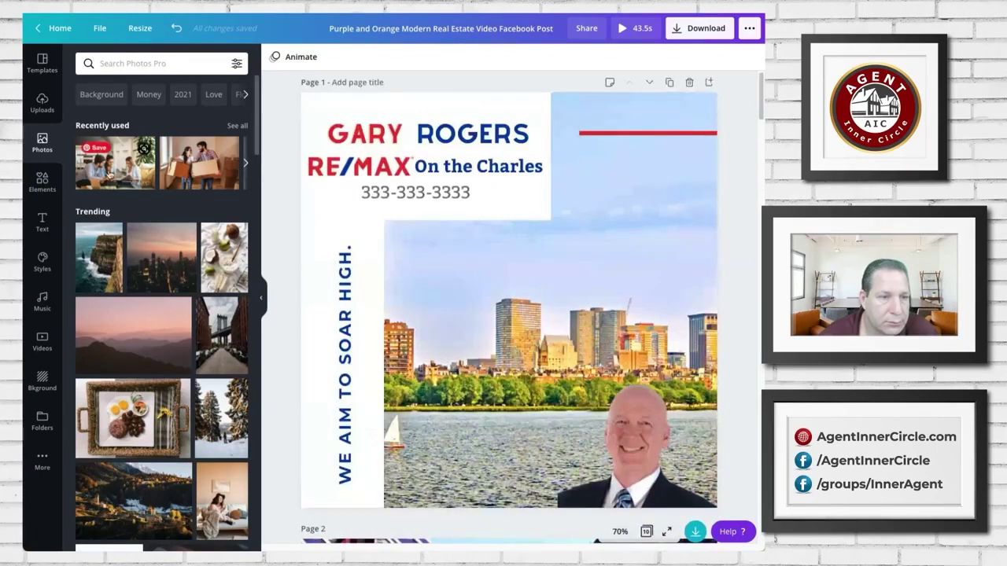
pyautogui.click(111, 174)
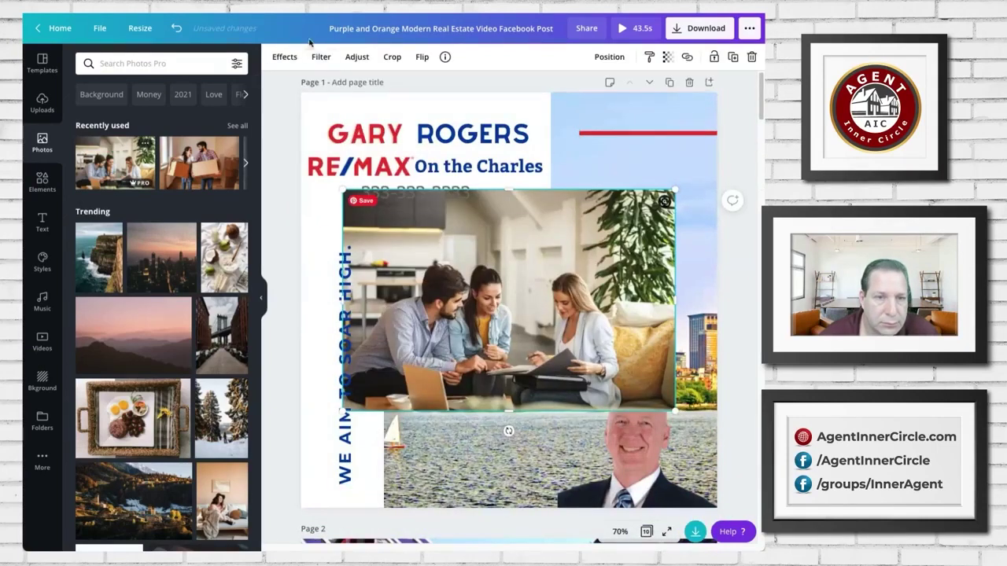
pyautogui.click(318, 56)
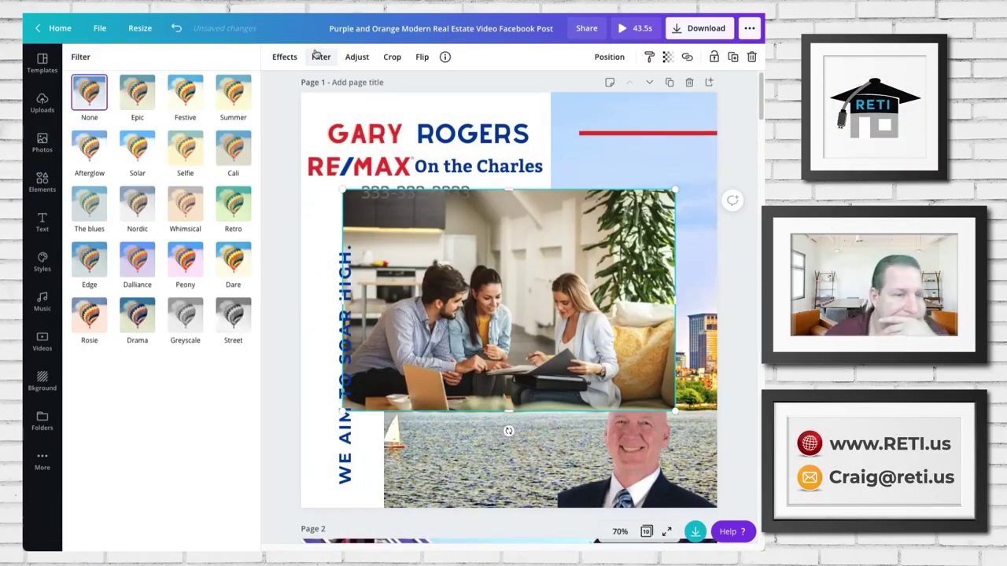
pyautogui.click(356, 57)
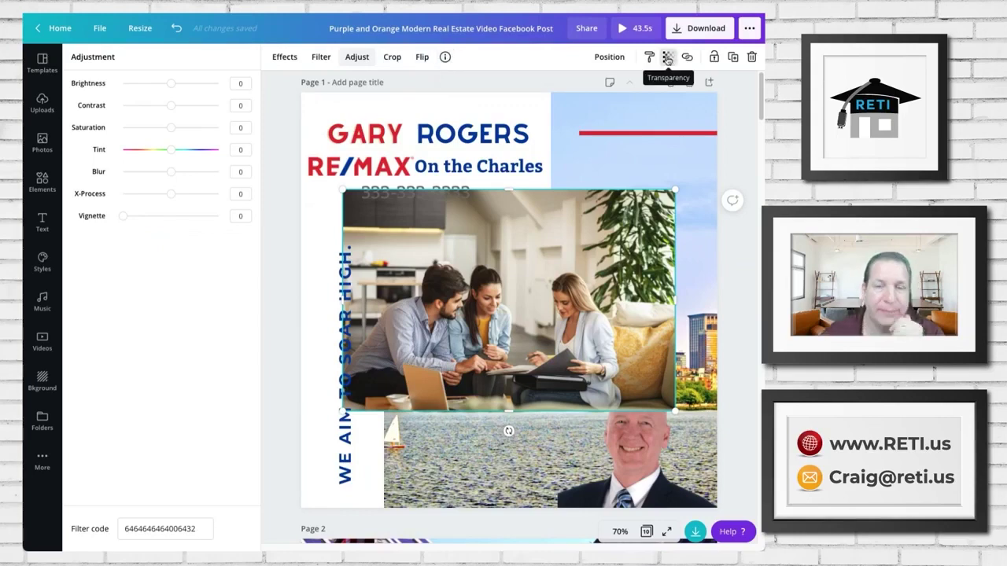
# Review the effects, filters, adjustments and flip options for the sofa meeting photo, and delete the photo from page 1
pyautogui.click(284, 57)
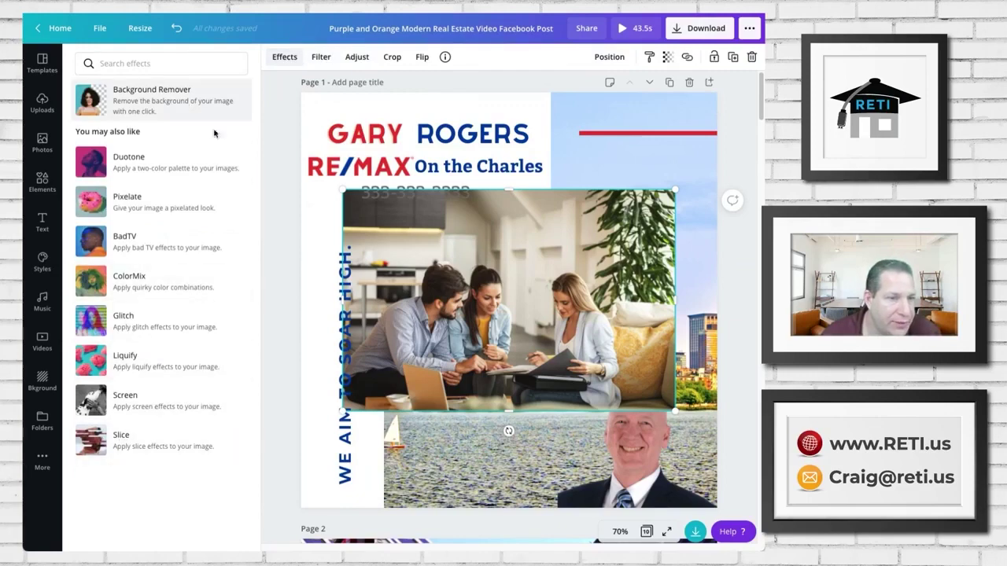
pyautogui.click(321, 57)
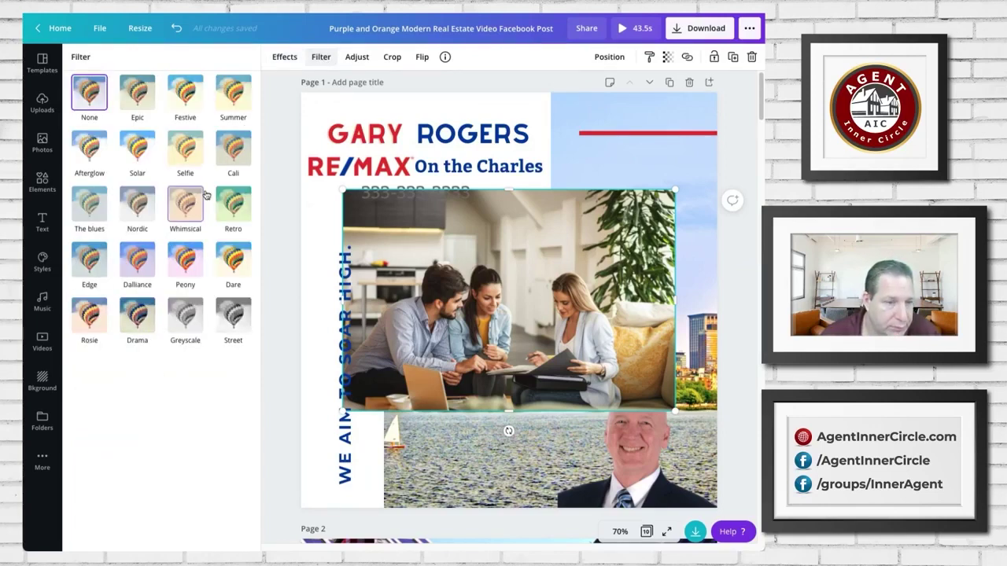
pyautogui.click(354, 57)
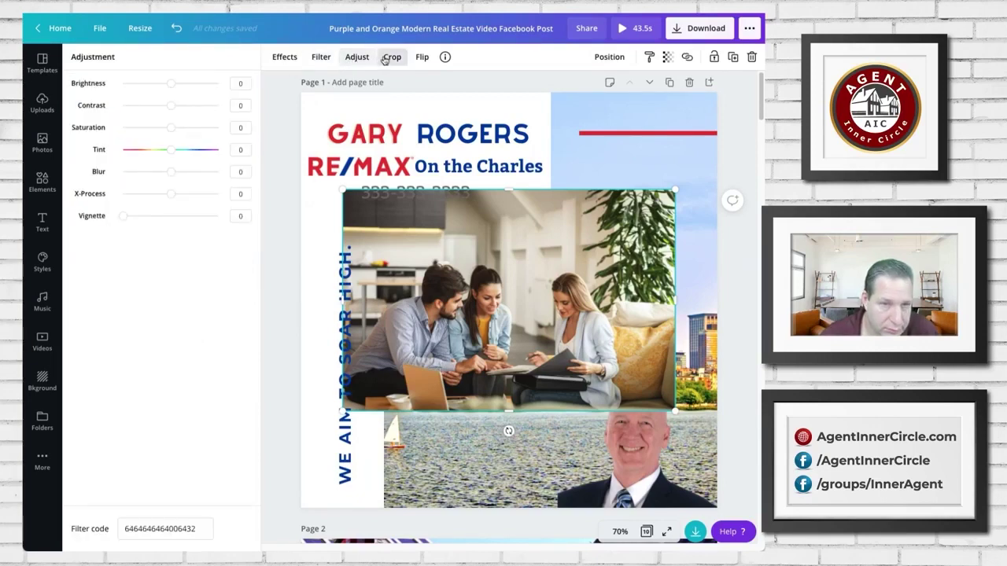
pyautogui.click(422, 58)
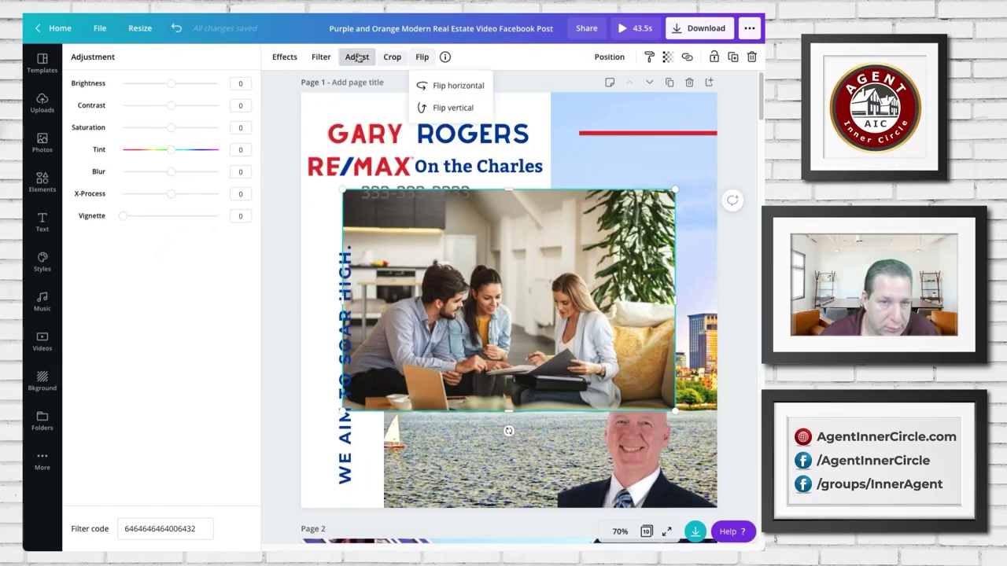
pyautogui.click(284, 62)
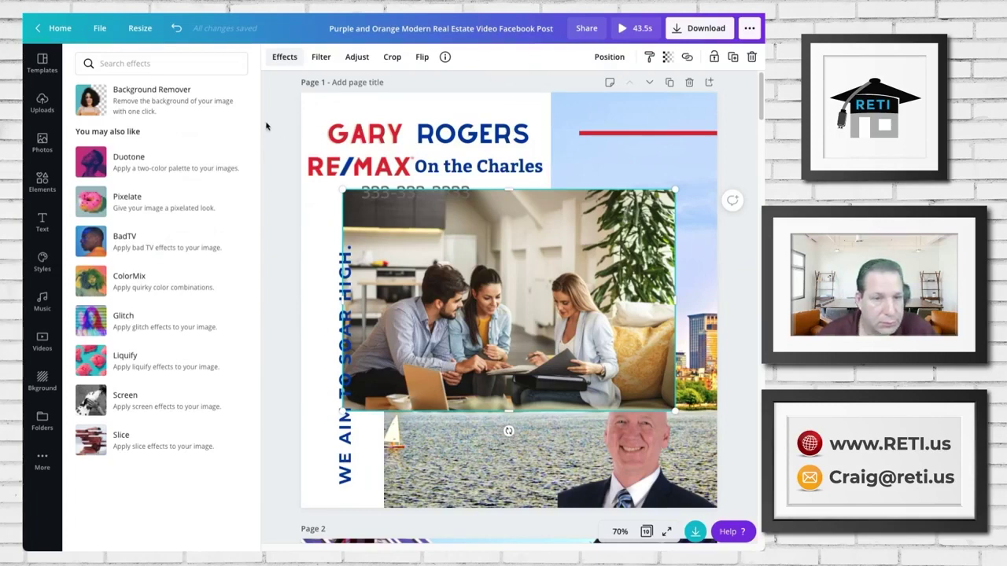
pyautogui.press('Delete')
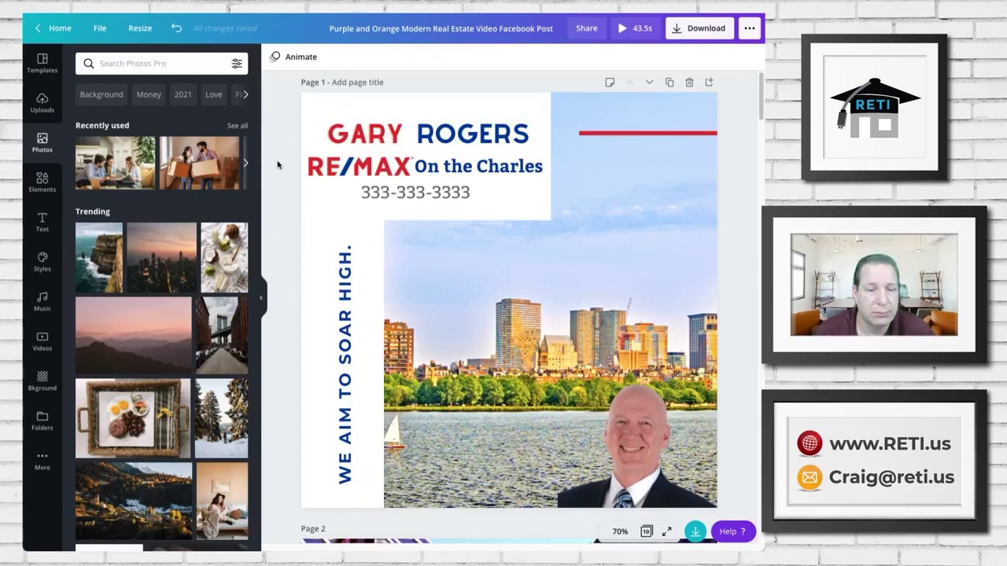
# Mute the night city traffic video behind the "Our History" text on page 3, setting its volume to 0
pyautogui.scroll(-7, 277, 165)
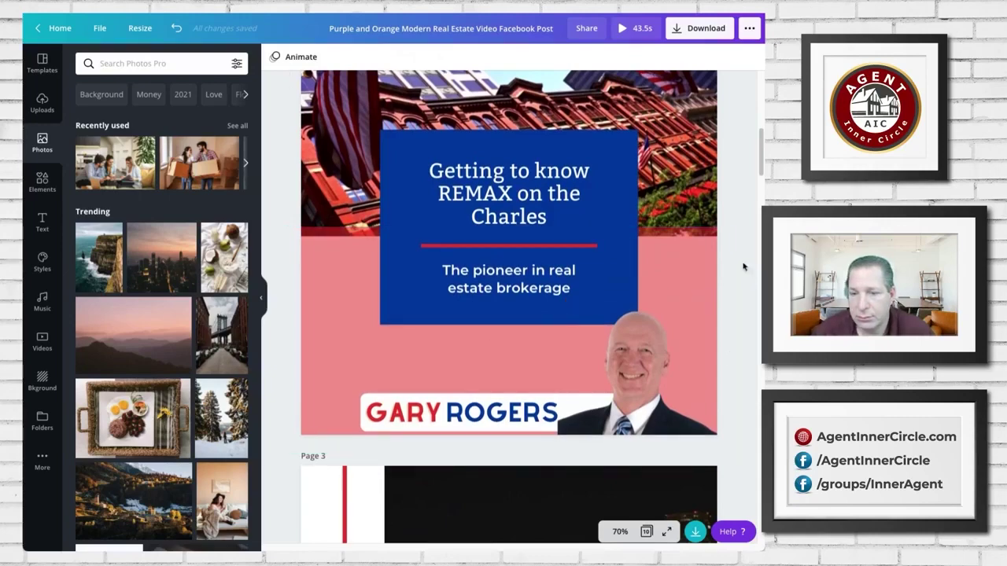
pyautogui.scroll(-3, 739, 221)
pyautogui.scroll(-5, 740, 222)
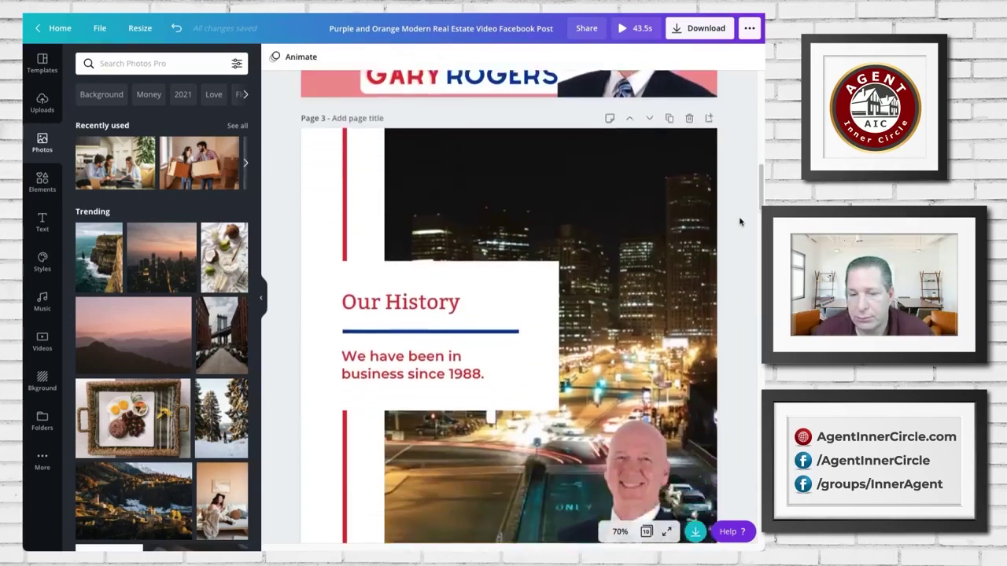
pyautogui.scroll(-3, 739, 222)
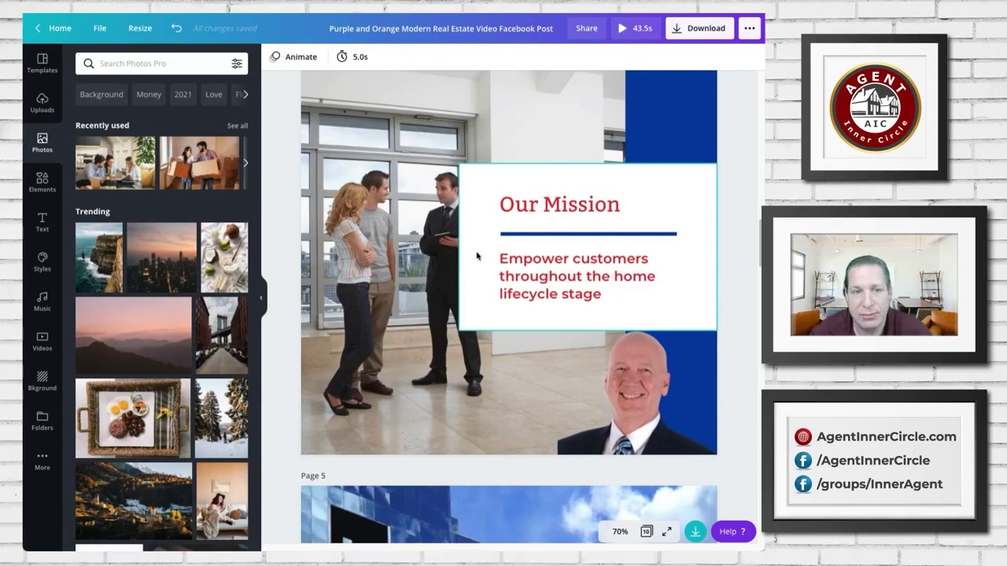
pyautogui.click(447, 244)
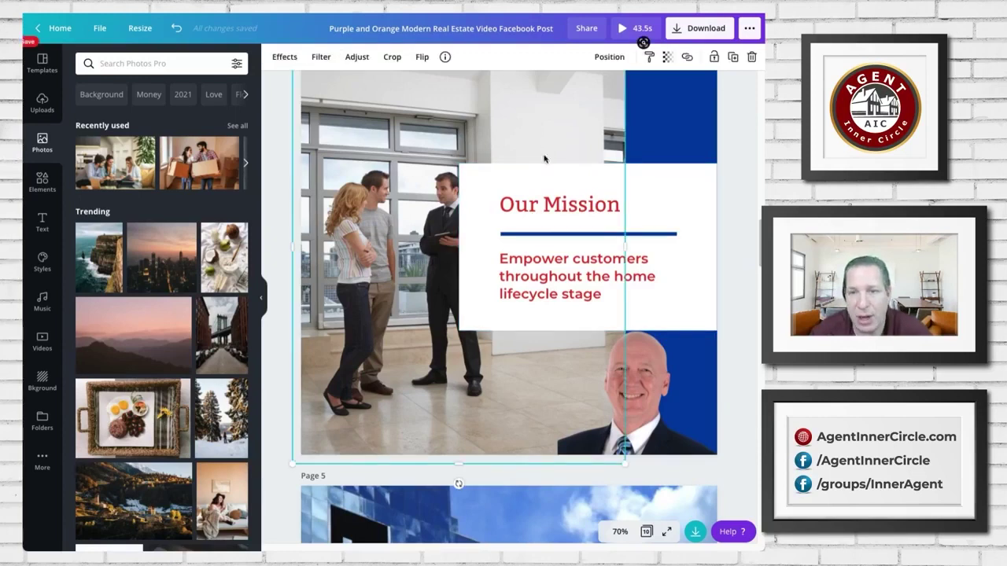
pyautogui.scroll(3, 395, 165)
pyautogui.scroll(5, 394, 161)
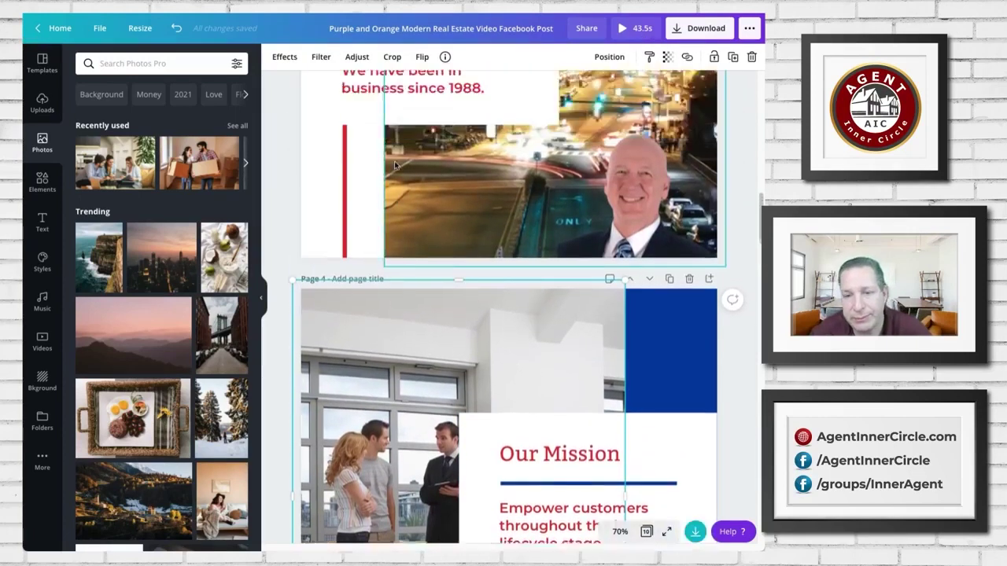
pyautogui.click(584, 158)
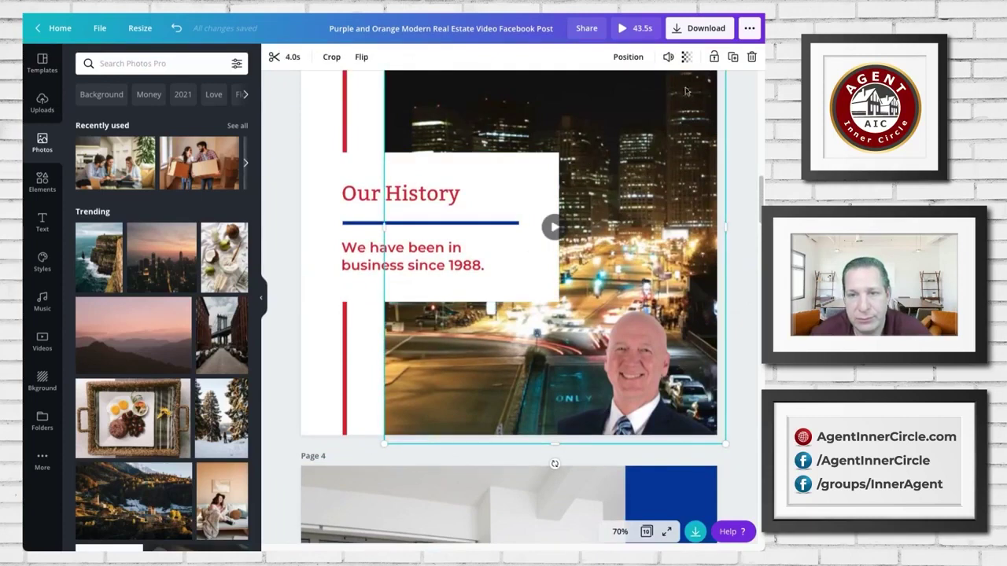
pyautogui.click(666, 60)
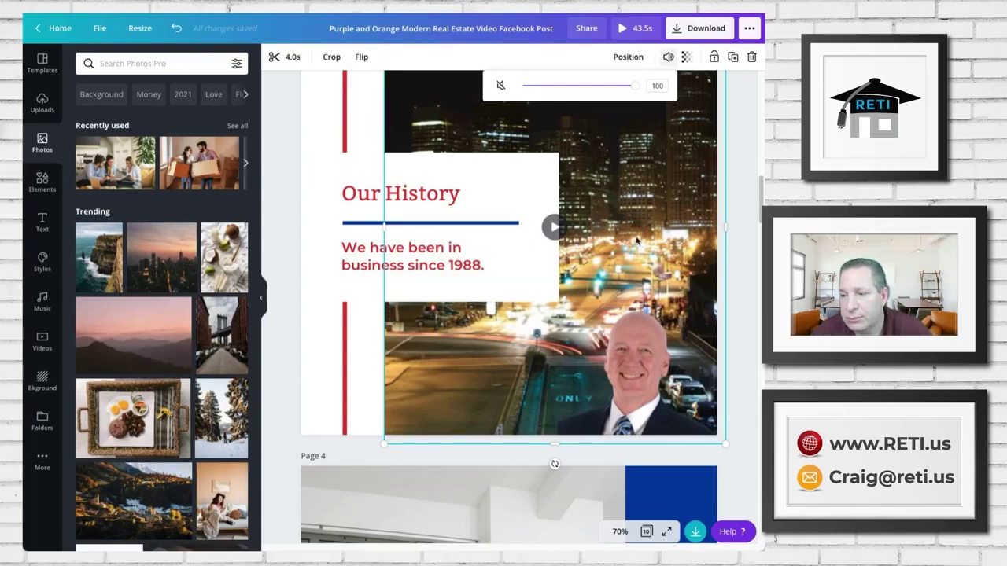
pyautogui.click(501, 86)
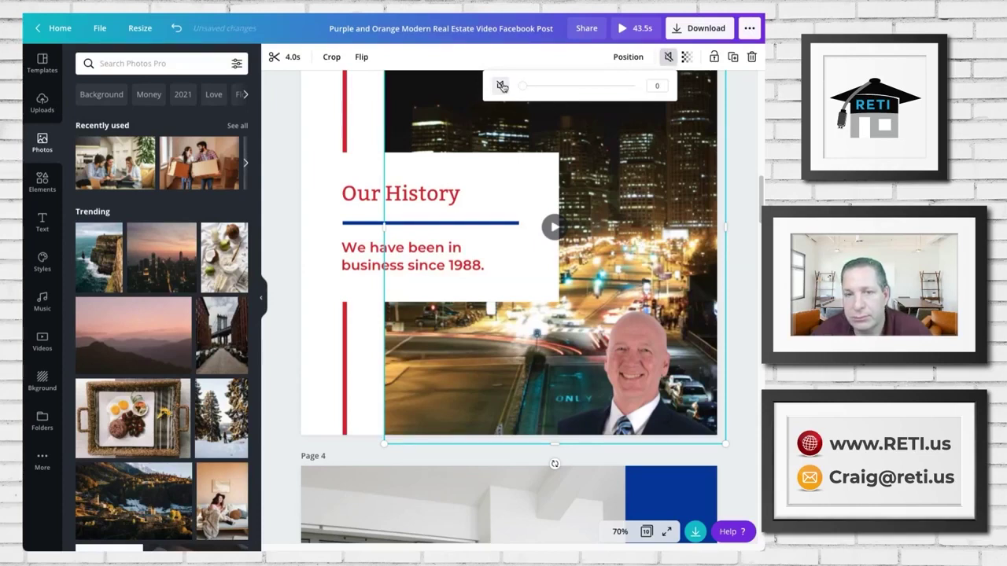